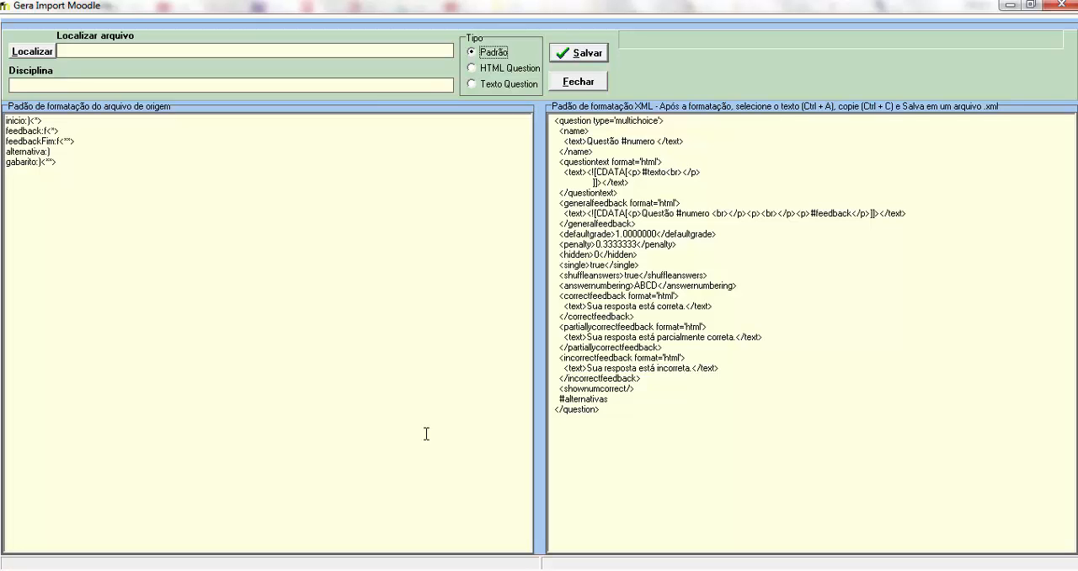
Step: Review the question tag format rules in Padrão para questões.pdf in Adobe Reader, returning to the converter
{"action": "left_click", "coordinate": [585, 84]}
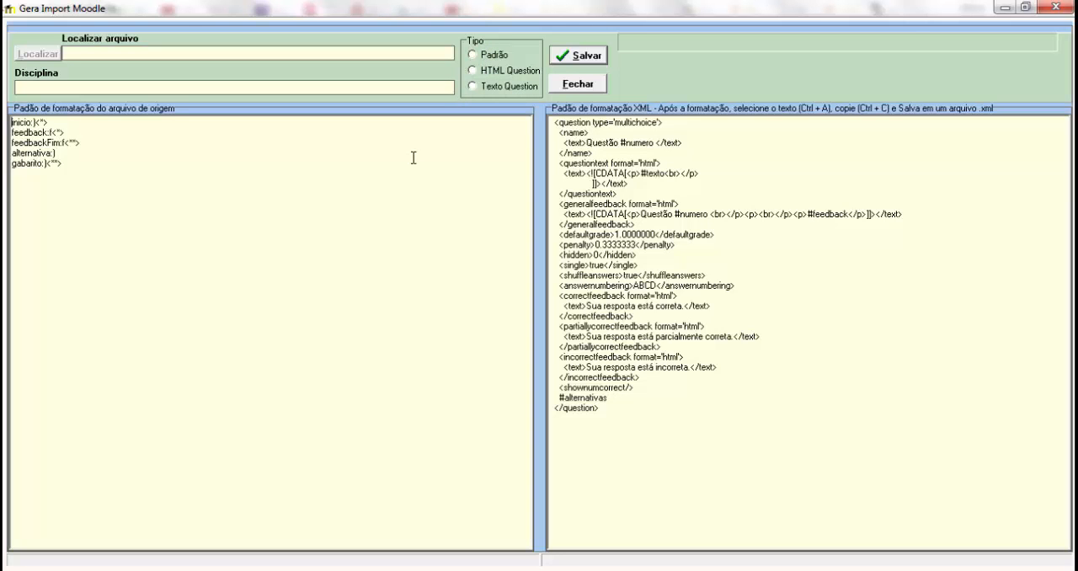
{"action": "key", "text": "alt+Tab"}
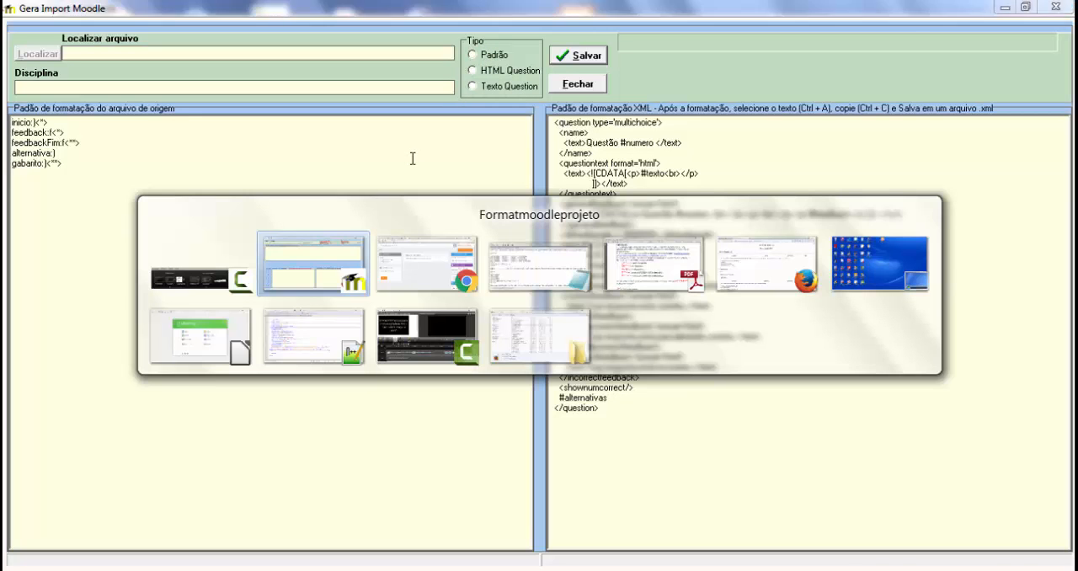
{"action": "key", "text": "alt+Tab"}
{"action": "key", "text": "alt+Tab"}
{"action": "key", "text": "alt+Tab"}
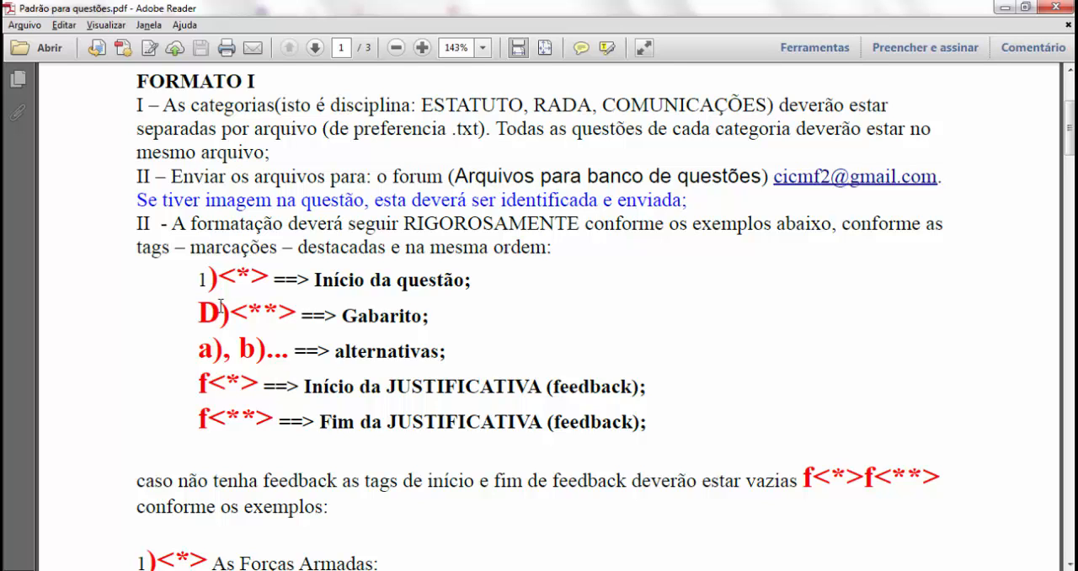
{"action": "key", "text": "alt+Tab"}
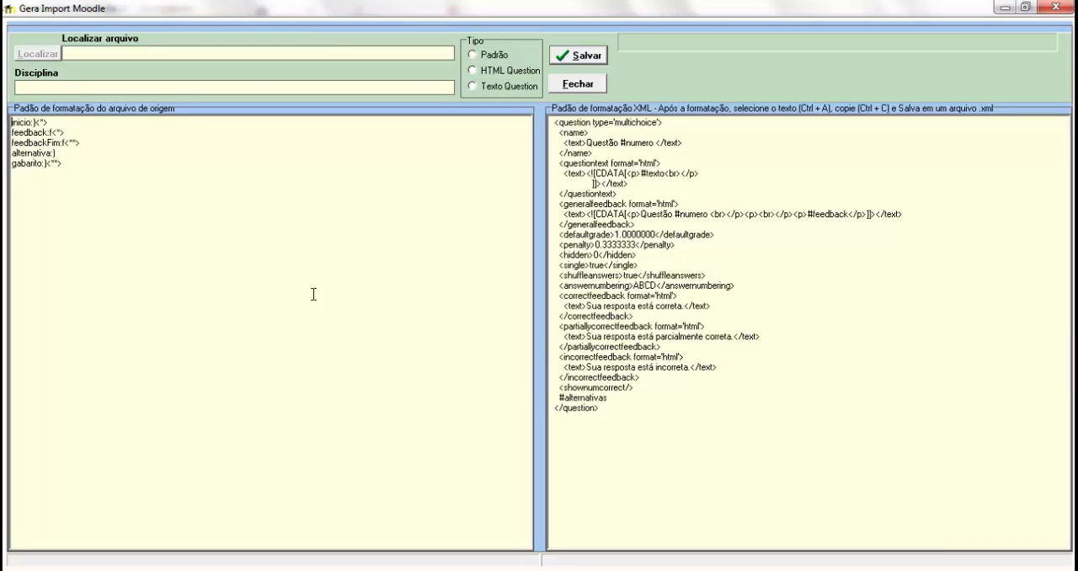
Step: Examine the tagged questions in Questões diversas.txt in a maximized Notepad window, then minimize it
{"action": "key", "text": "alt+Tab"}
{"action": "key", "text": "alt+Tab"}
{"action": "key", "text": "alt+Tab"}
{"action": "key", "text": "alt+Tab"}
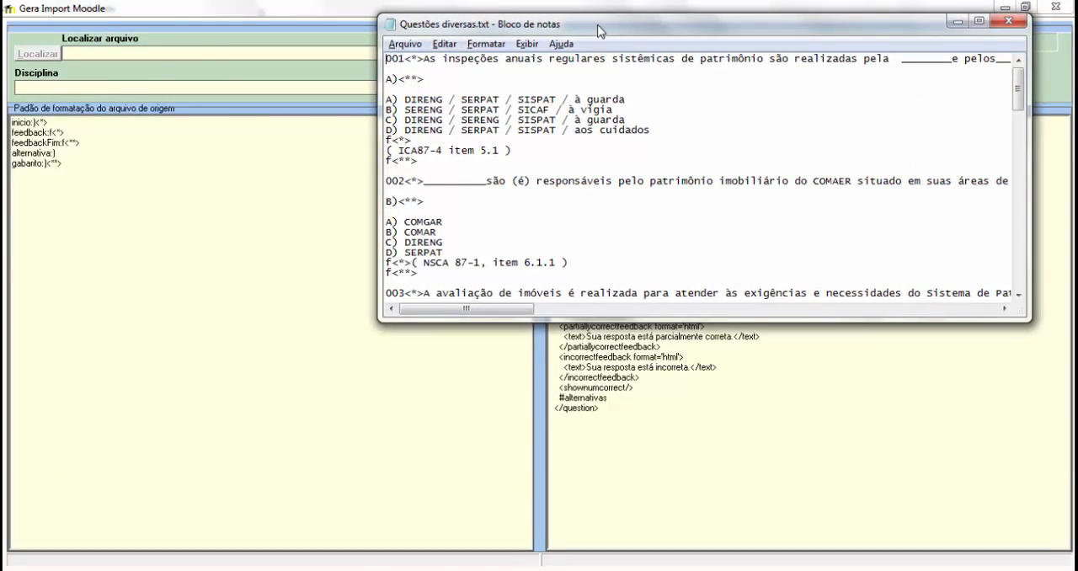
{"action": "double_click", "coordinate": [598, 31]}
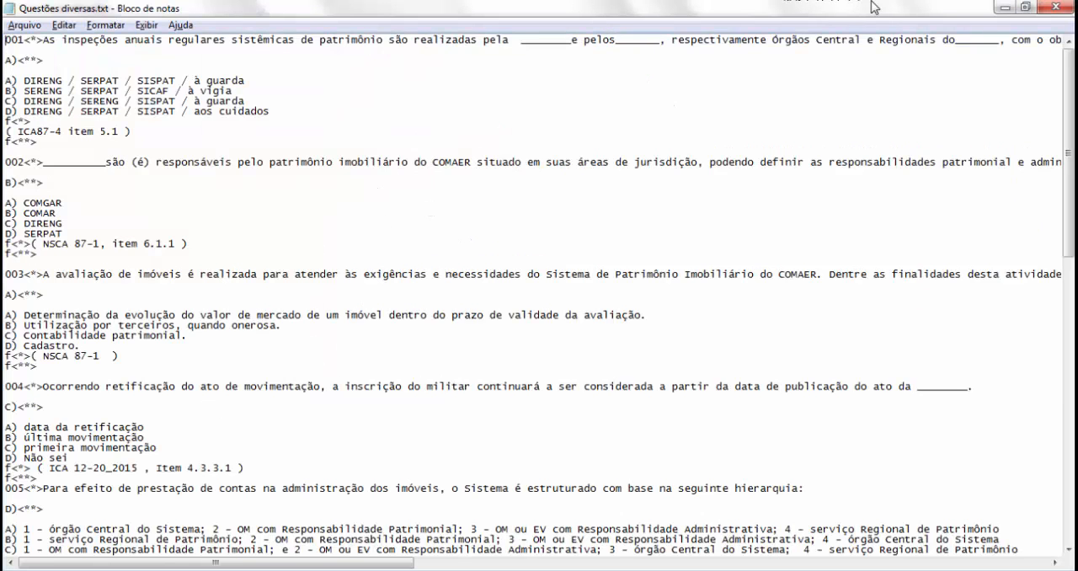
{"action": "left_click", "coordinate": [1002, 10]}
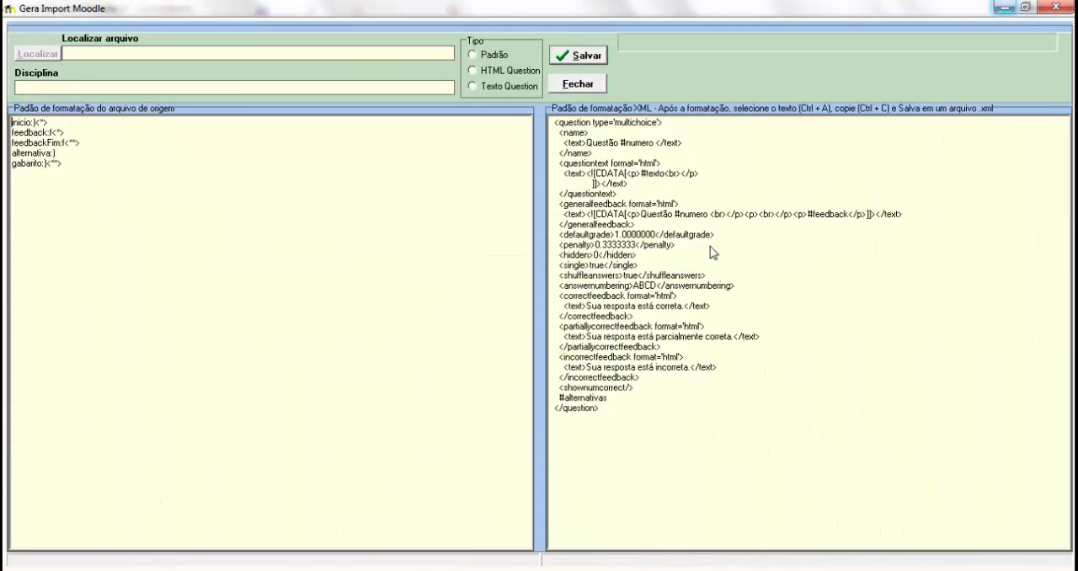
Step: Select the HTML Question type and look at the sample HTML exam in Firefox
{"action": "left_click", "coordinate": [473, 55]}
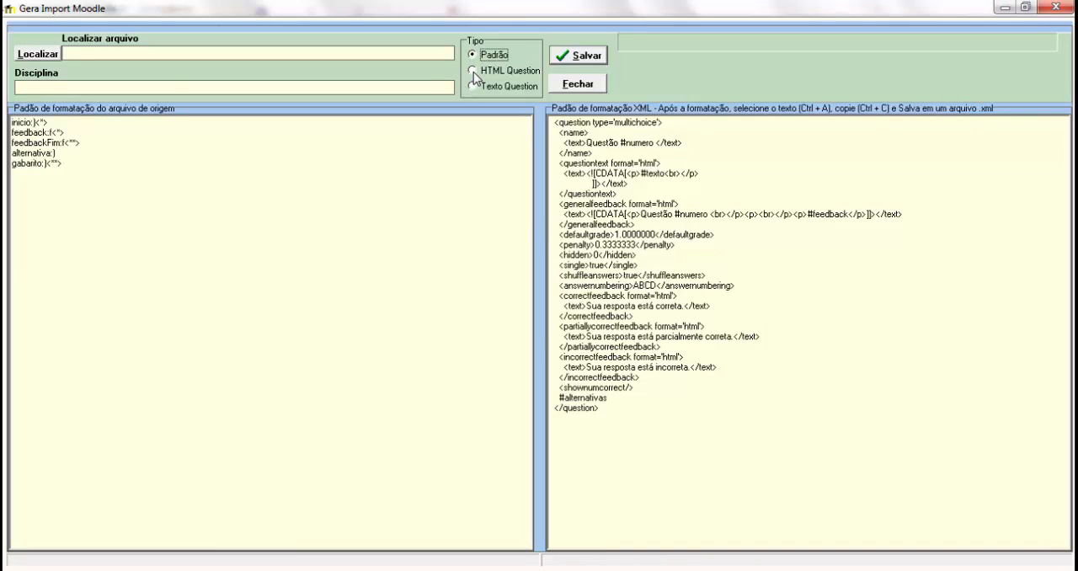
{"action": "left_click", "coordinate": [473, 72]}
{"action": "key", "text": "alt+Tab"}
{"action": "key", "text": "alt+Tab"}
{"action": "key", "text": "alt+Tab"}
{"action": "key", "text": "alt+Tab"}
{"action": "key", "text": "alt+Tab"}
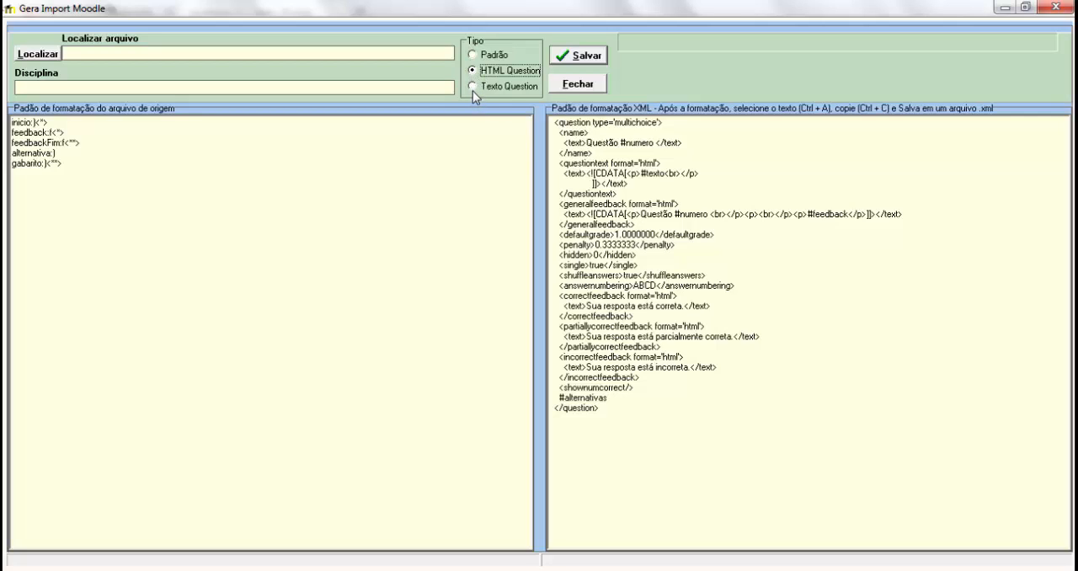
{"action": "left_click", "coordinate": [474, 86]}
{"action": "left_click", "coordinate": [474, 54]}
{"action": "left_click", "coordinate": [472, 69]}
{"action": "left_click", "coordinate": [473, 87]}
{"action": "left_click", "coordinate": [471, 70]}
{"action": "left_click", "coordinate": [472, 87]}
Step: Set the discipline to RCONT and the source type to Padrão
{"action": "left_click", "coordinate": [57, 87]}
{"action": "type", "text": "RADA"}
{"action": "double_click", "coordinate": [57, 88]}
{"action": "type", "text": "RCONT"}
{"action": "left_click", "coordinate": [473, 55]}
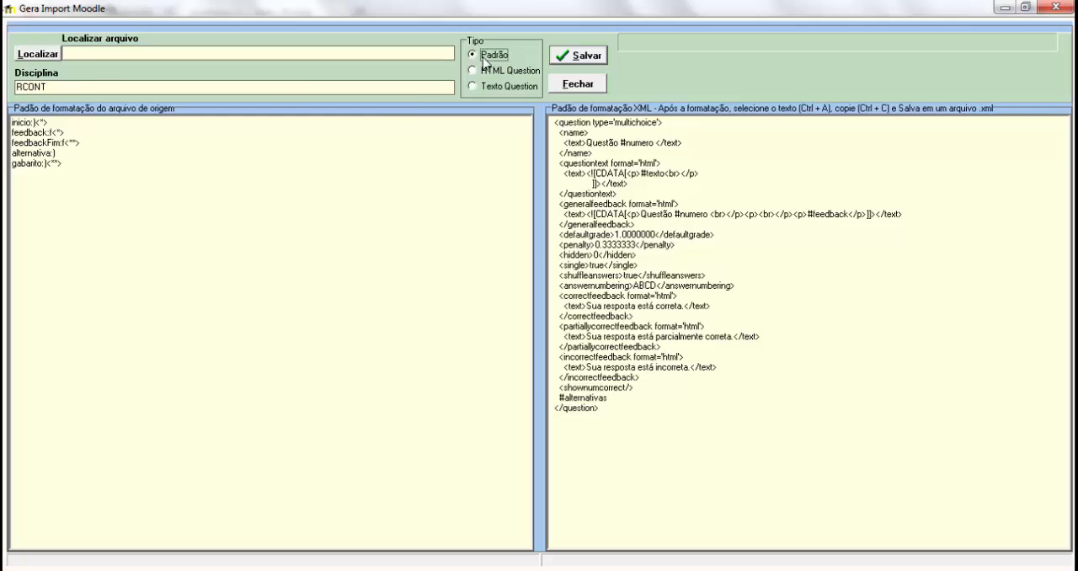
Step: Load Questões diversas.txt from the foco folder for conversion and look through the generated XML
{"action": "left_click", "coordinate": [32, 57]}
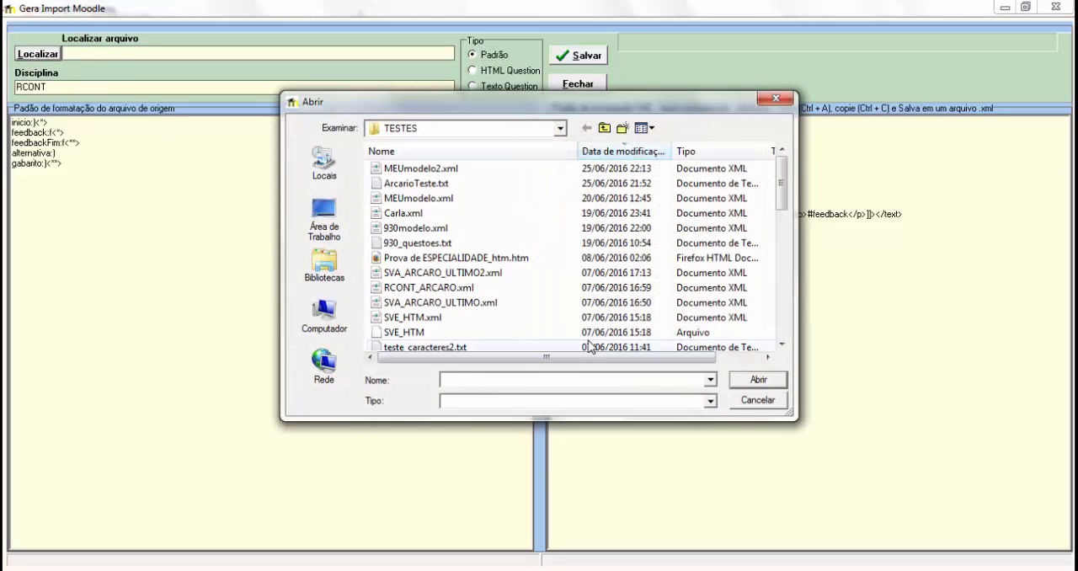
{"action": "key", "text": "BackSpace"}
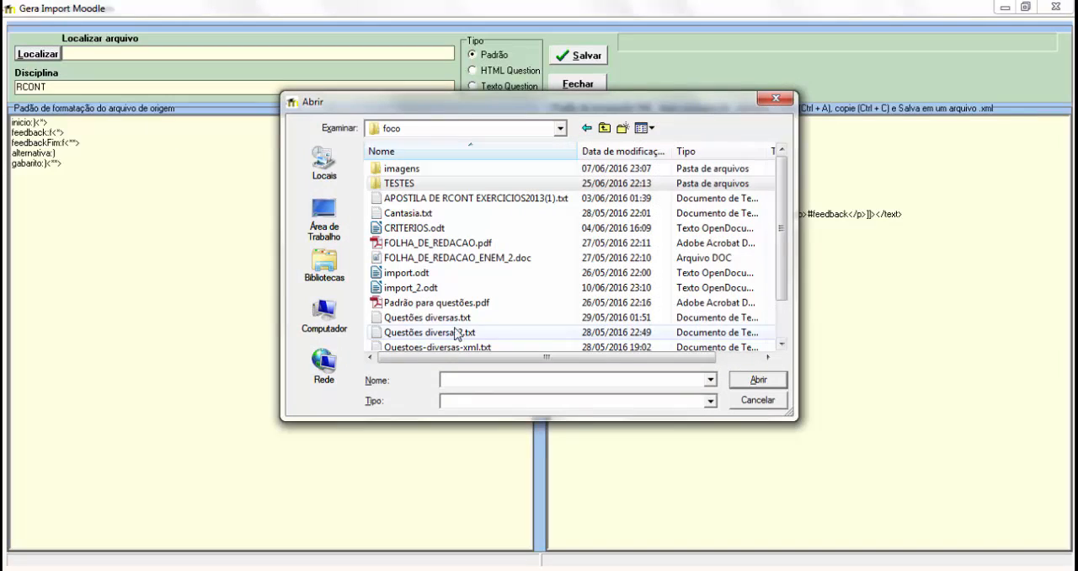
{"action": "left_click", "coordinate": [379, 319]}
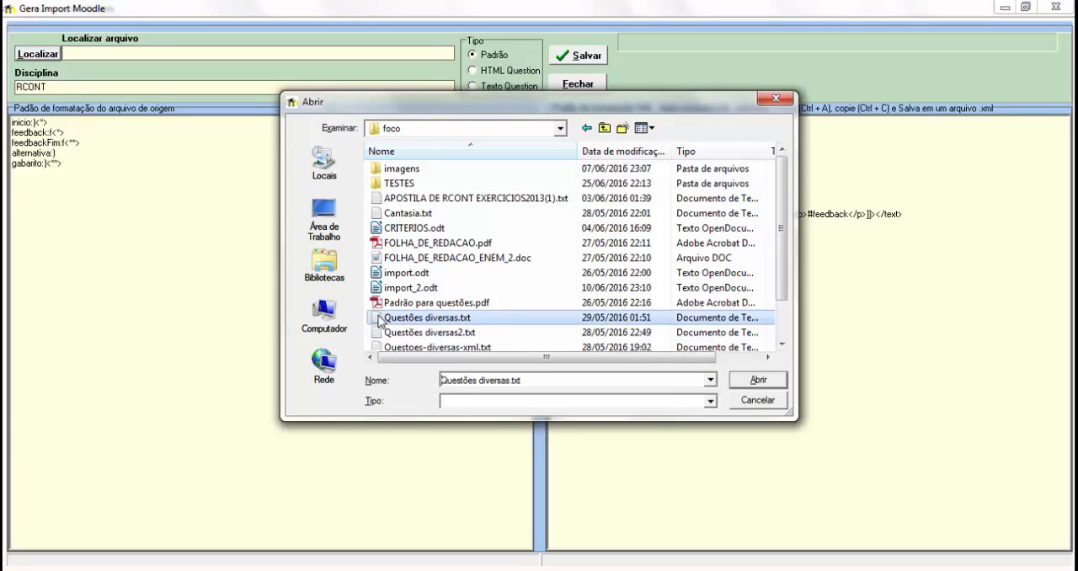
{"action": "double_click", "coordinate": [379, 318]}
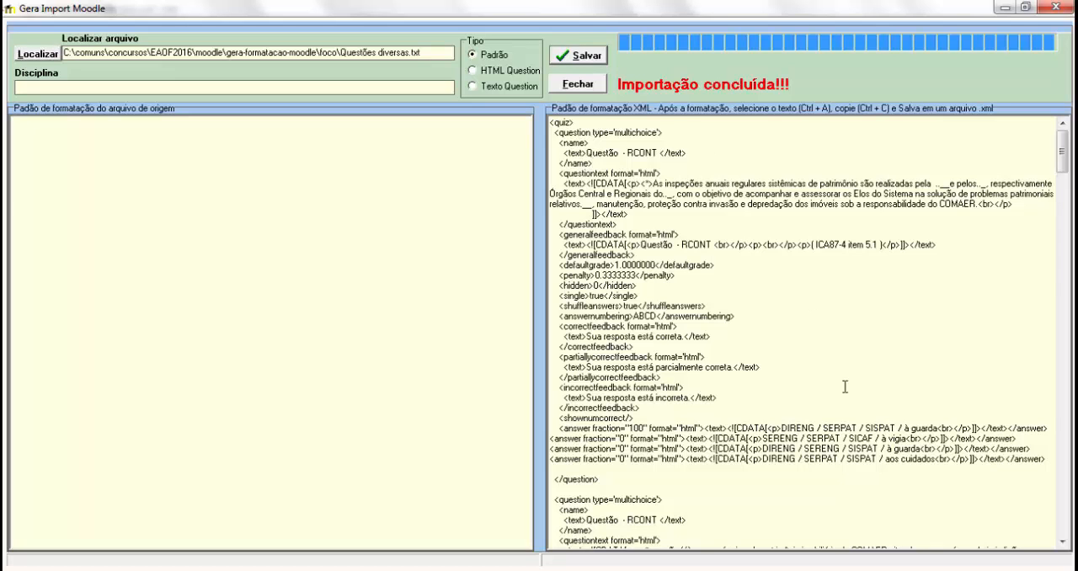
{"action": "scroll", "coordinate": [844, 387], "scroll_direction": "down", "scroll_amount": 20}
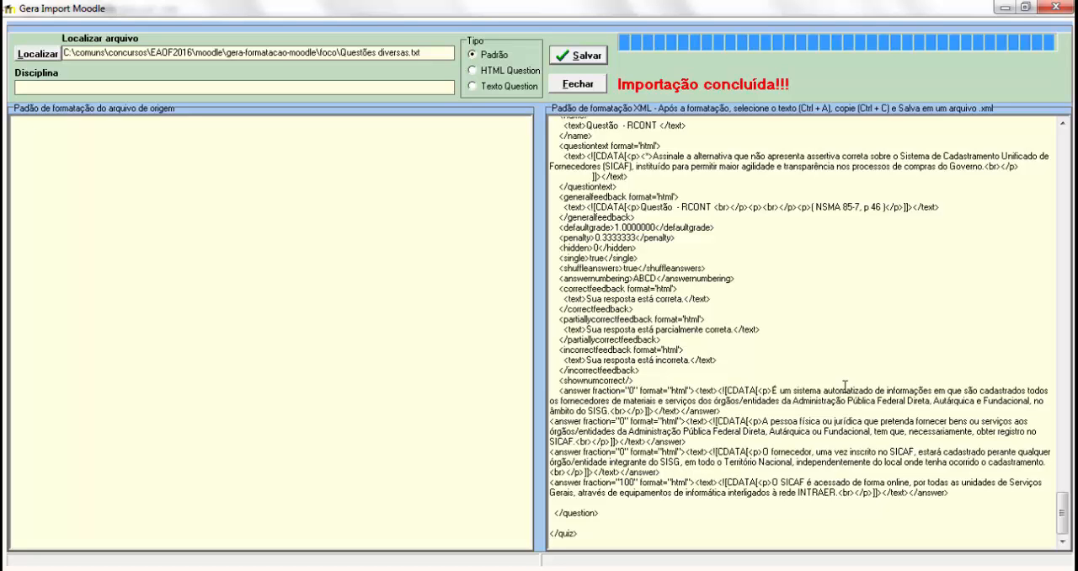
{"action": "scroll", "coordinate": [845, 387], "scroll_direction": "up", "scroll_amount": 20}
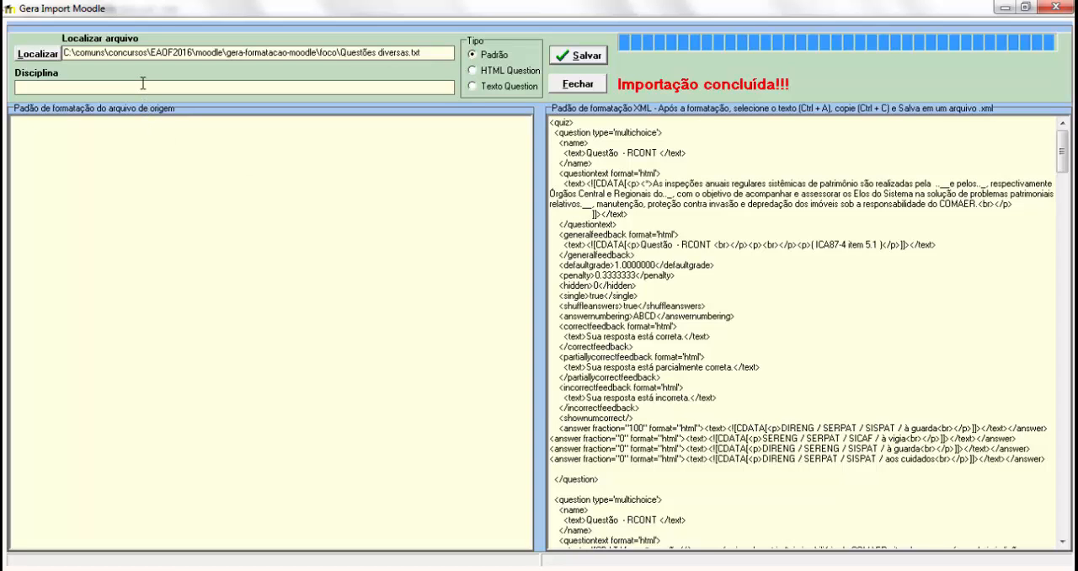
Step: Load Prova de RCONT.htm from the TESTES folder as an HTML Question source, entering RCONT as the discipline
{"action": "left_click", "coordinate": [472, 72]}
{"action": "left_click", "coordinate": [258, 90]}
{"action": "type", "text": "RCONT"}
{"action": "left_click", "coordinate": [40, 54]}
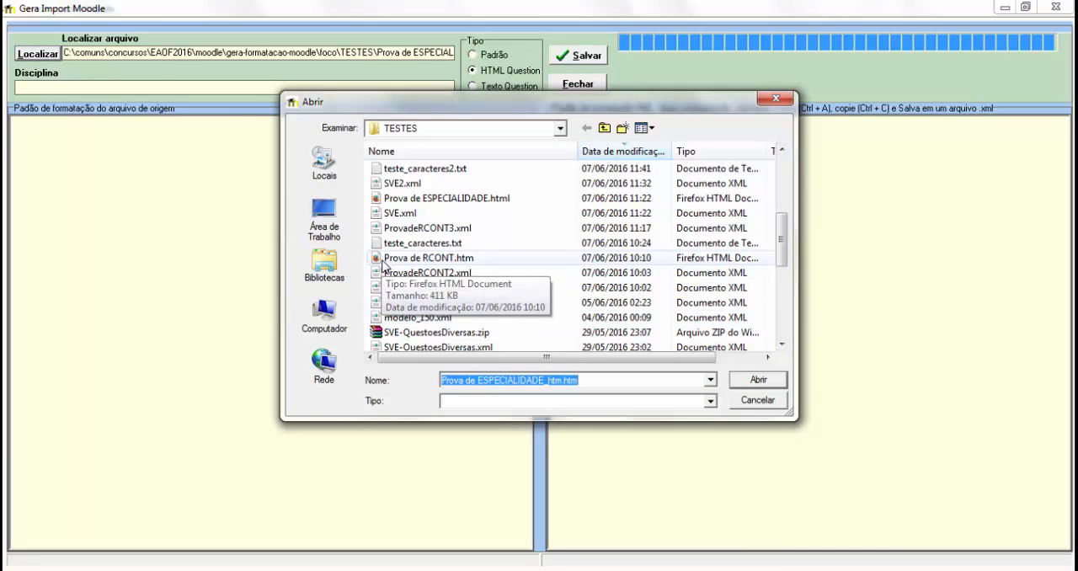
{"action": "double_click", "coordinate": [385, 259]}
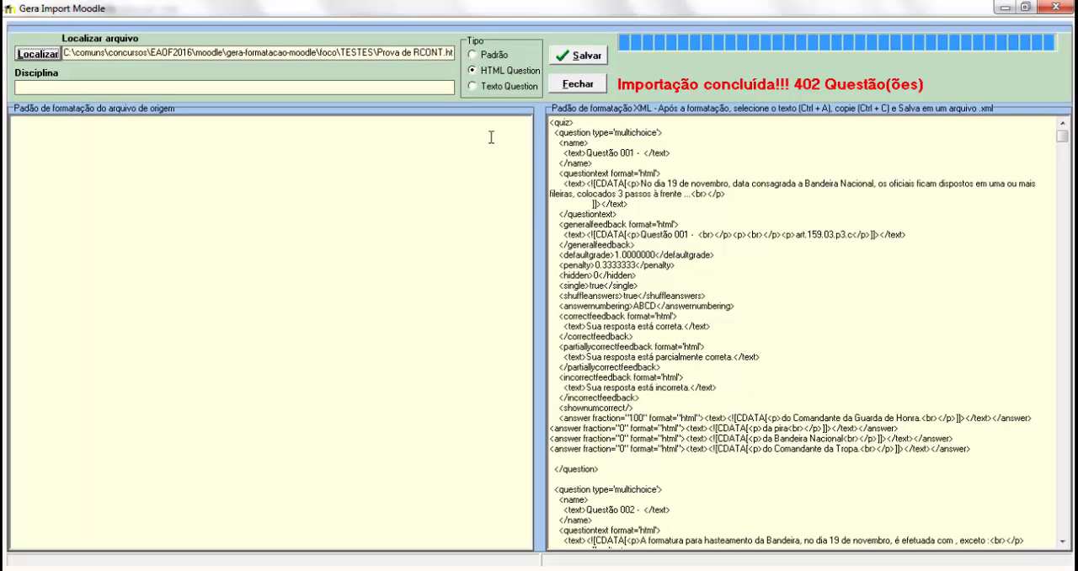
Step: Set the source type to Texto Question and the discipline to RCONT
{"action": "left_click", "coordinate": [474, 87]}
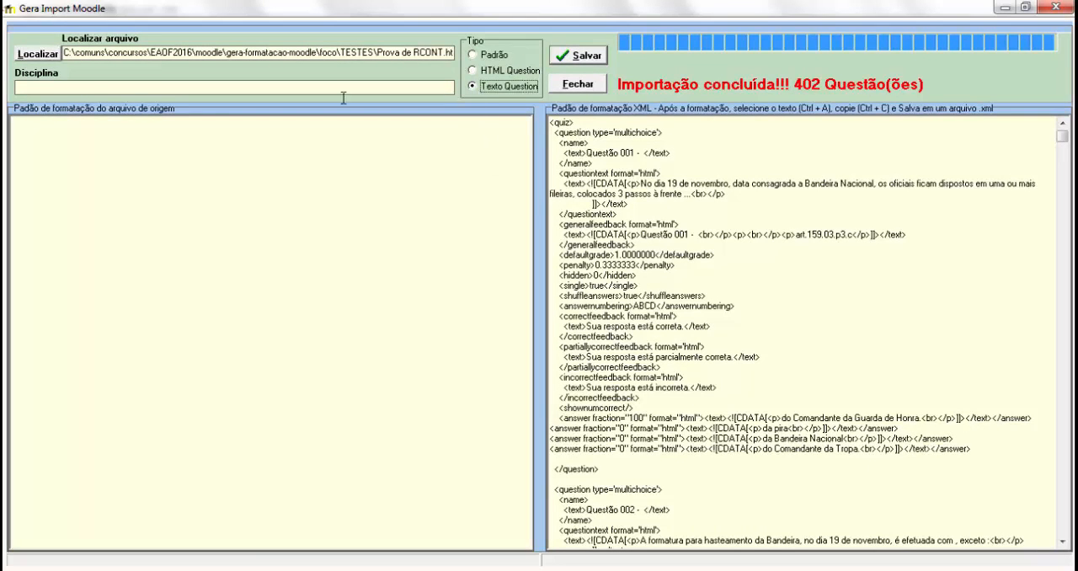
{"action": "left_click", "coordinate": [91, 88]}
{"action": "type", "text": "RCONT"}
Step: Open ArcarioTeste.txt from the file chooser in Notepad to examine its question layout, then close it
{"action": "left_click", "coordinate": [29, 56]}
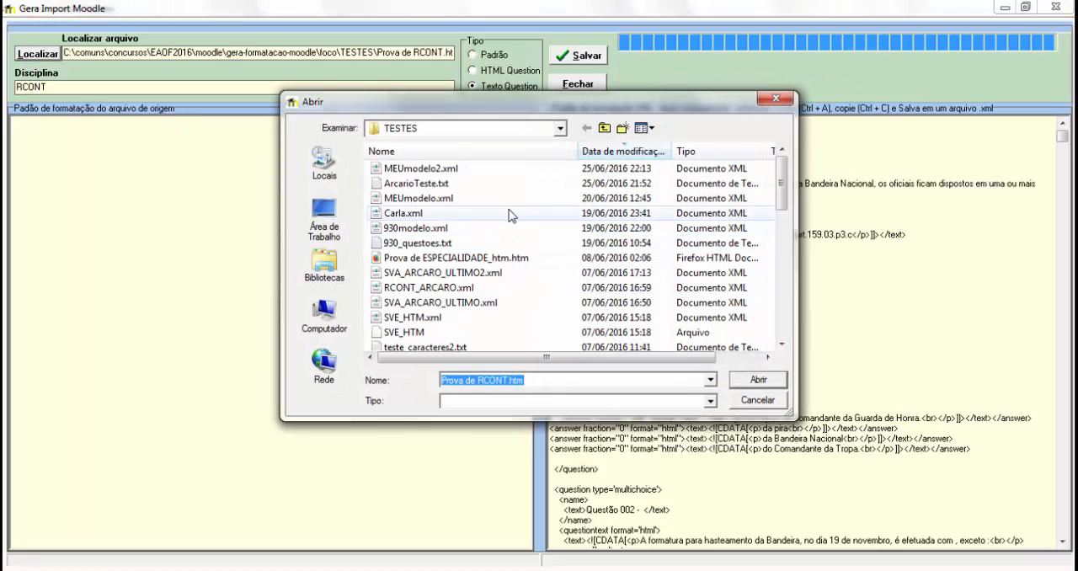
{"action": "left_click", "coordinate": [378, 190]}
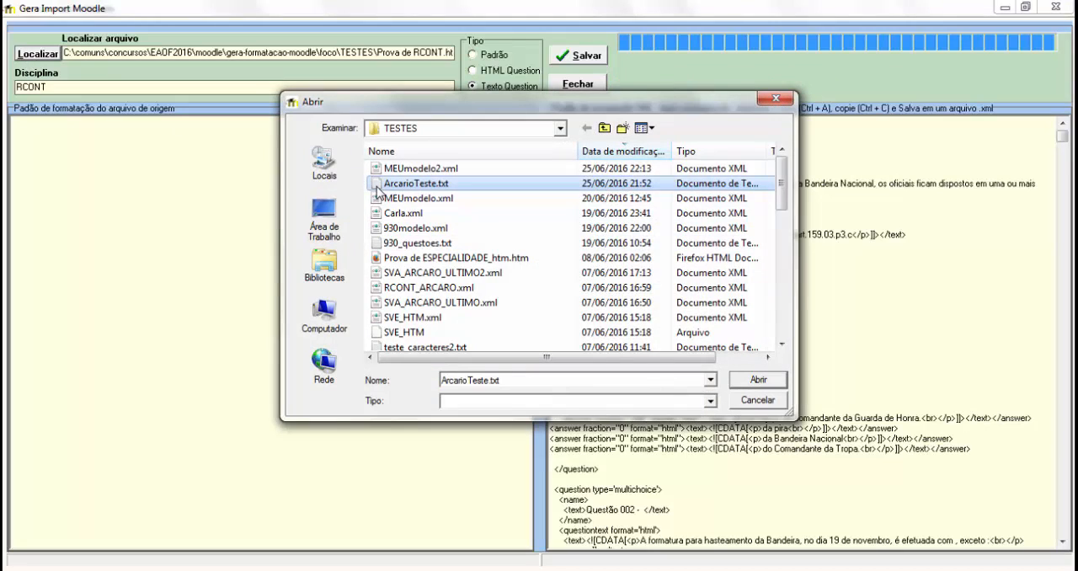
{"action": "right_click", "coordinate": [378, 191]}
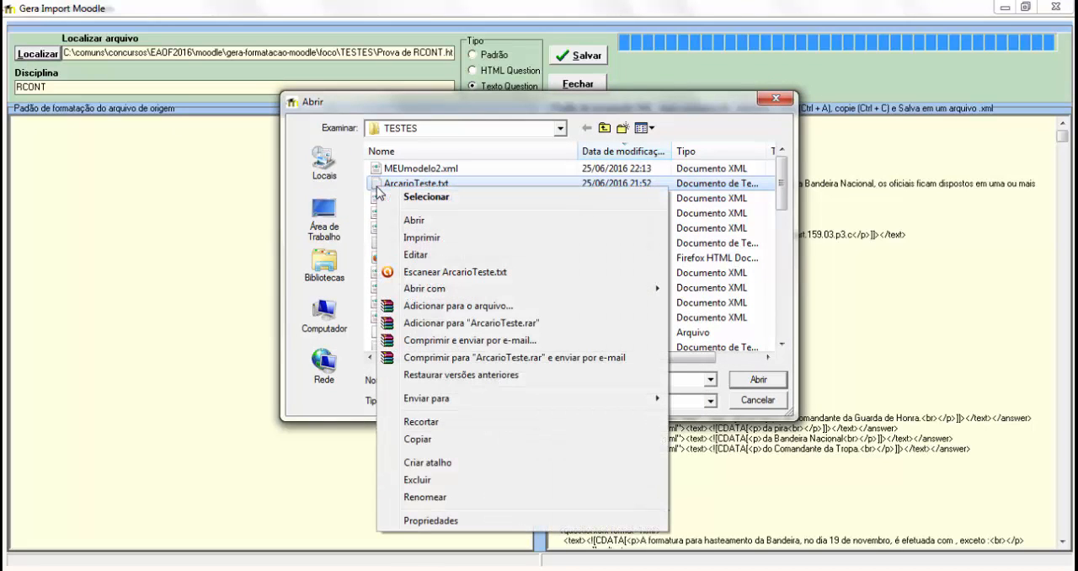
{"action": "left_click", "coordinate": [452, 257]}
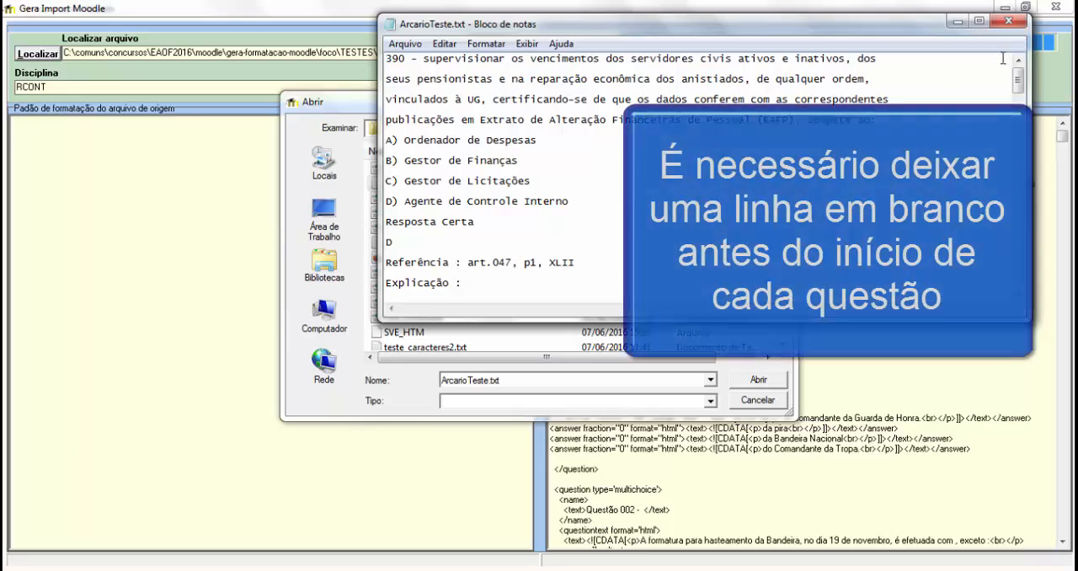
{"action": "left_click", "coordinate": [979, 21]}
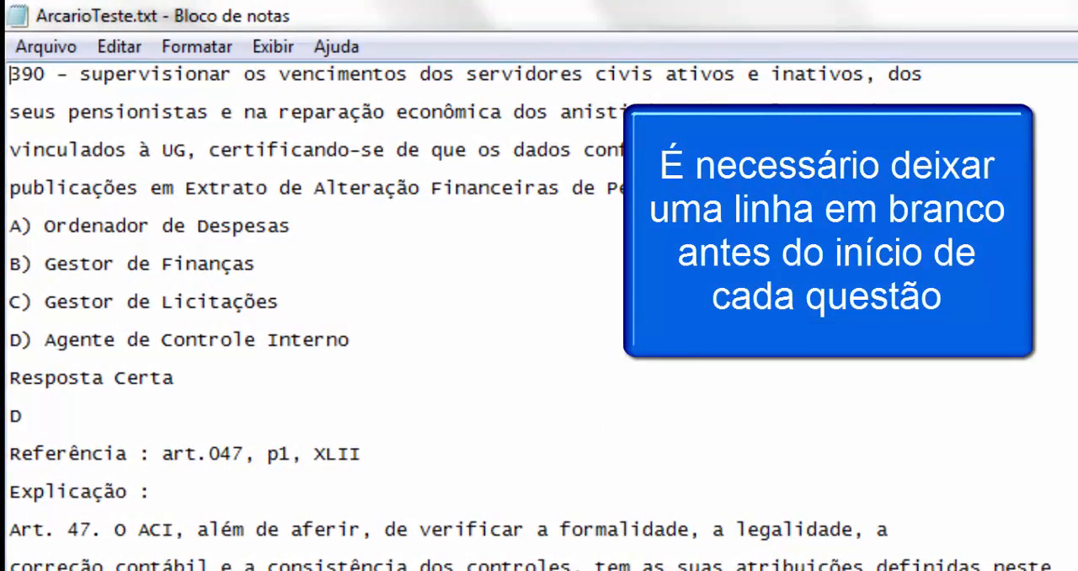
{"action": "scroll", "coordinate": [539, 318], "scroll_direction": "down", "scroll_amount": 20}
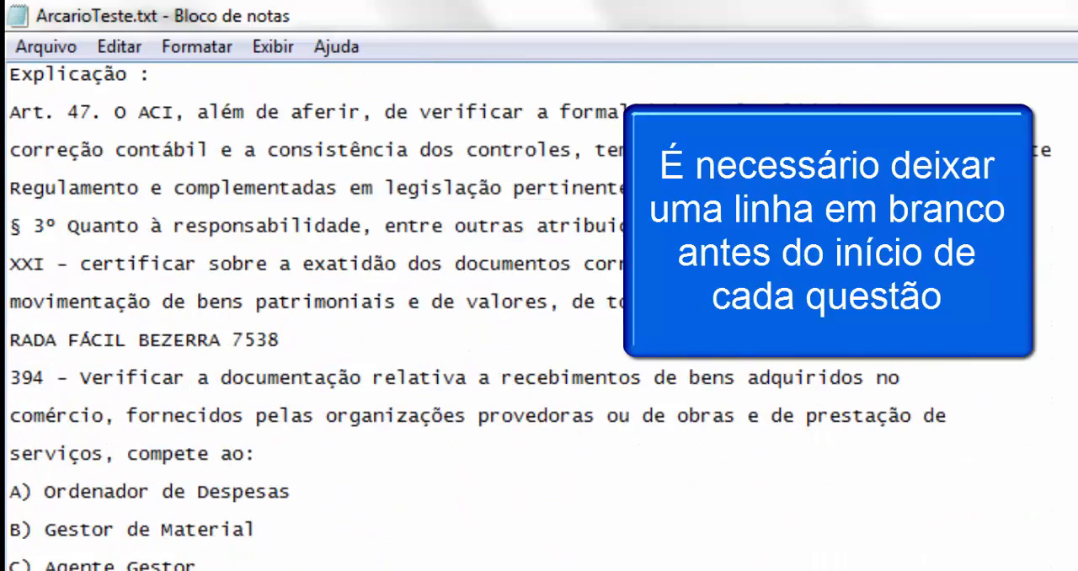
{"action": "scroll", "coordinate": [539, 317], "scroll_direction": "up", "scroll_amount": 15}
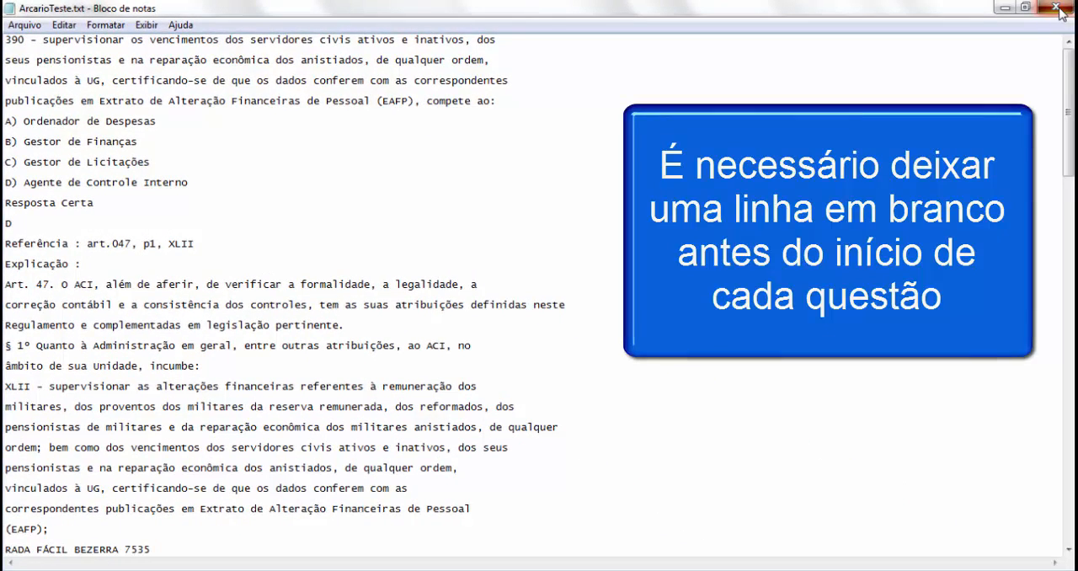
{"action": "left_click", "coordinate": [1059, 10]}
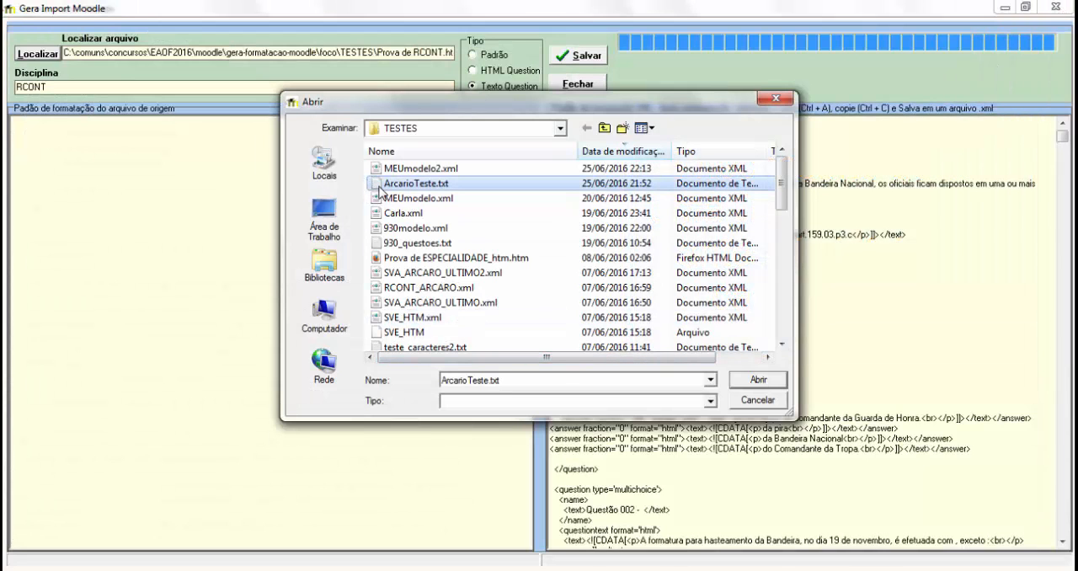
Step: Load ArcarioTeste.txt for conversion and look through the generated XML
{"action": "double_click", "coordinate": [379, 185]}
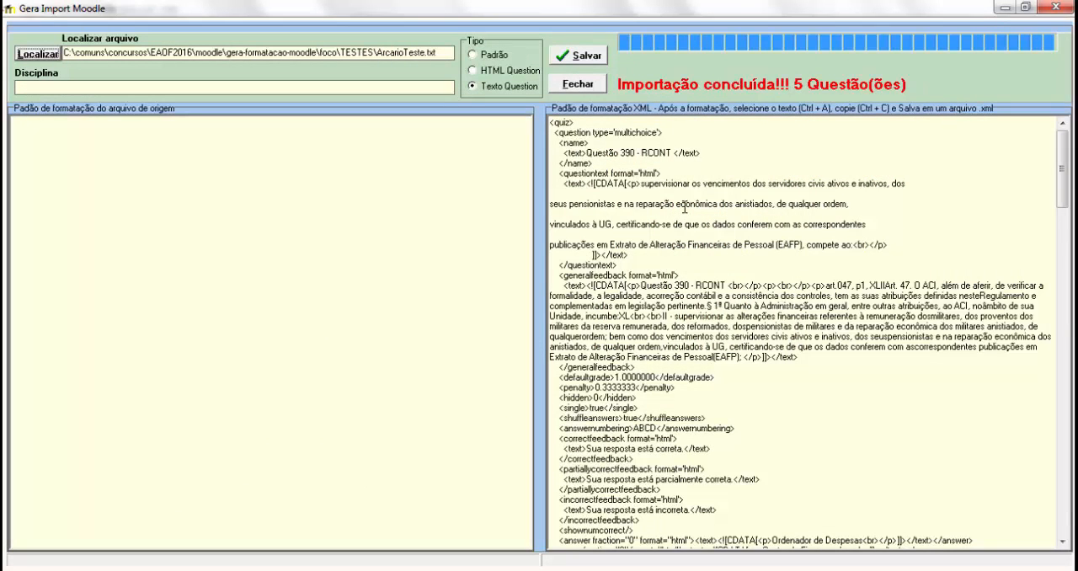
{"action": "scroll", "coordinate": [785, 408], "scroll_direction": "down", "scroll_amount": 20}
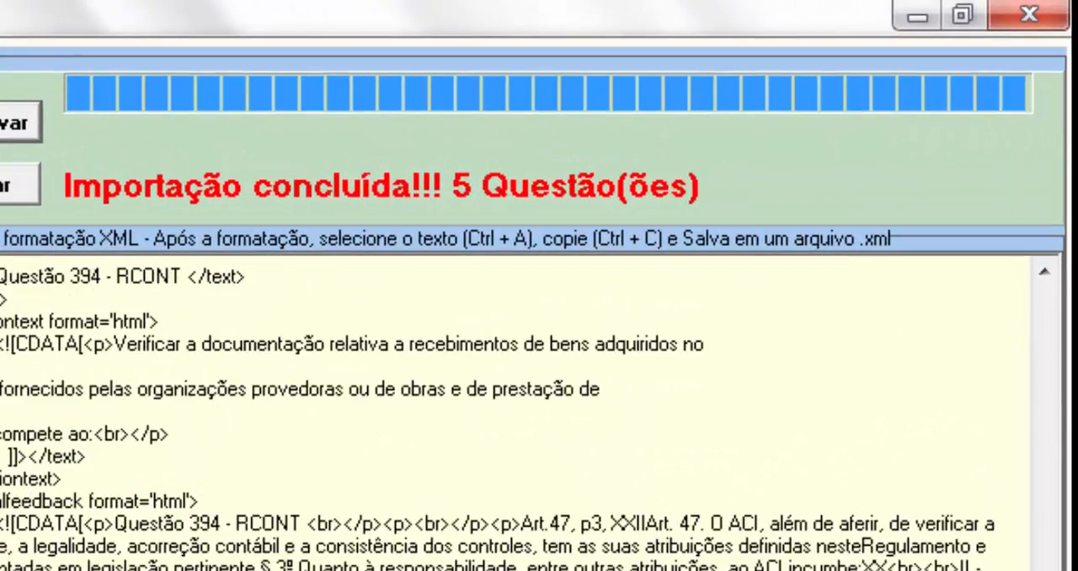
{"action": "scroll", "coordinate": [539, 421], "scroll_direction": "up", "scroll_amount": 20}
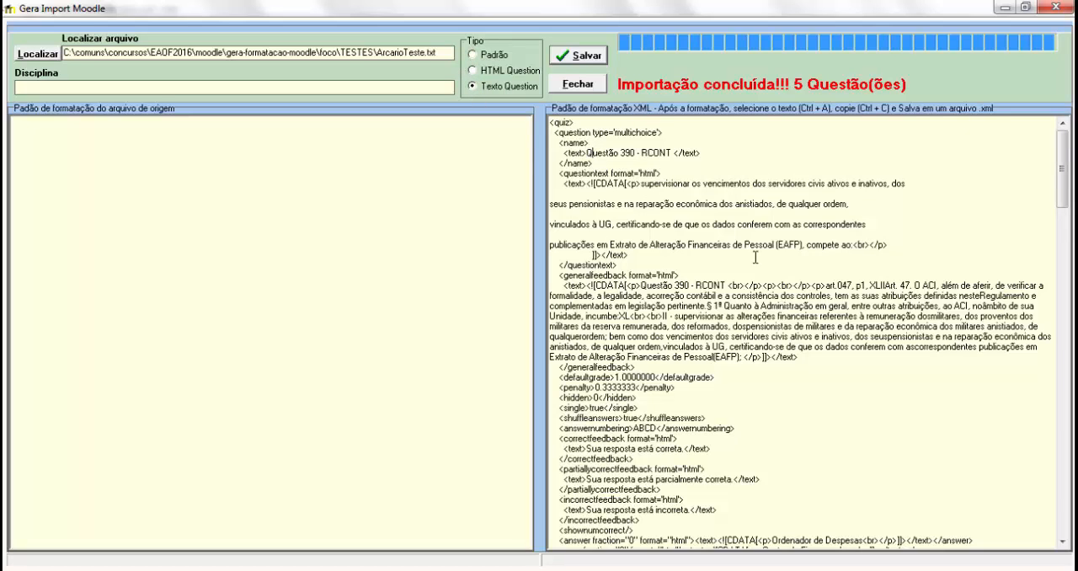
Step: Copy all the generated XML and switch to Notepad++ to replace the entire contents of MEUmodelo2.xml with it
{"action": "key", "text": "ctrl+a"}
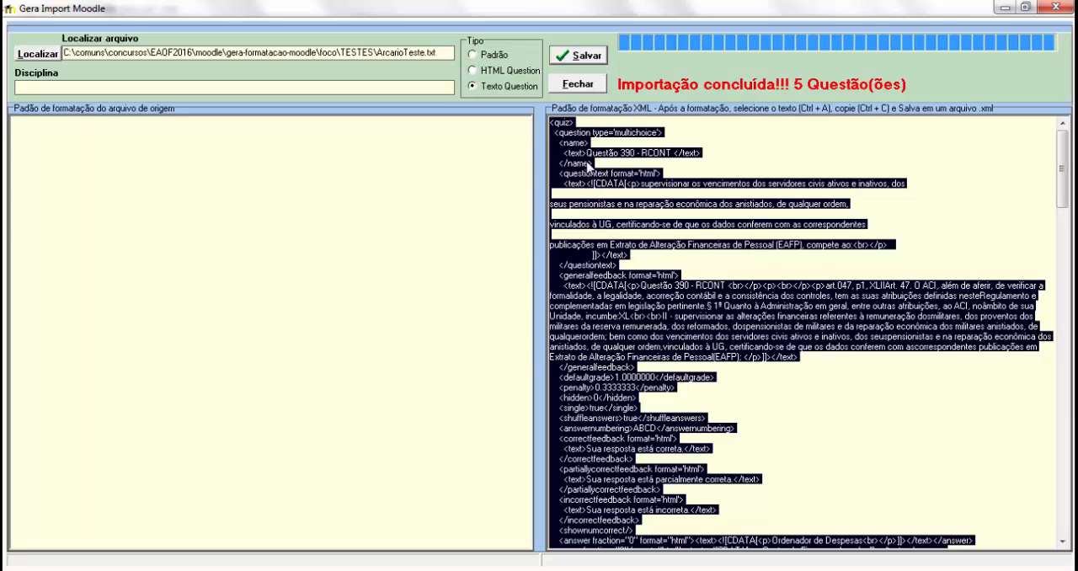
{"action": "key", "text": "alt+Tab"}
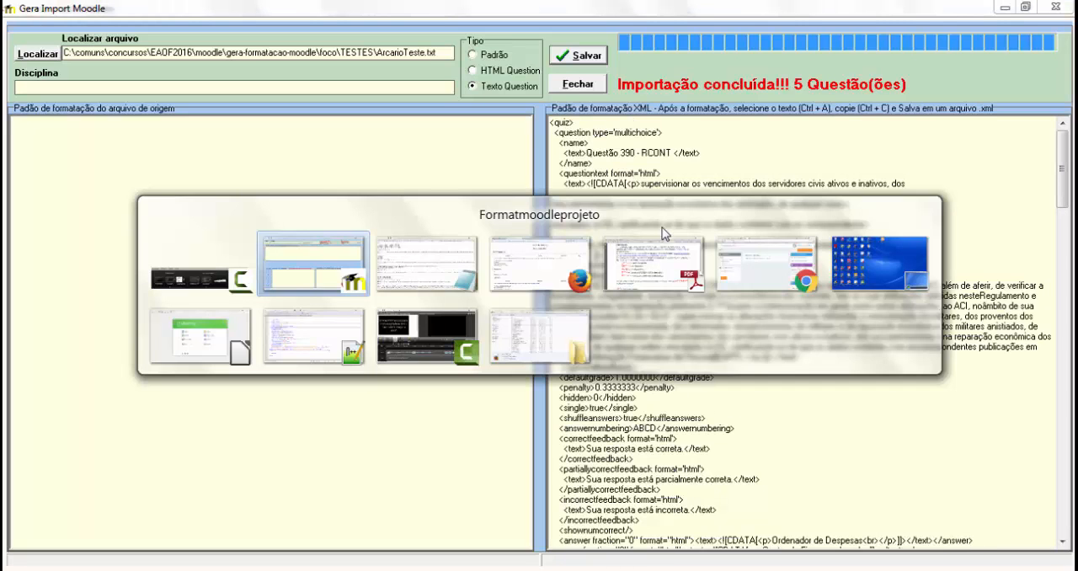
{"action": "key", "text": "alt+Tab"}
{"action": "key", "text": "alt+Tab"}
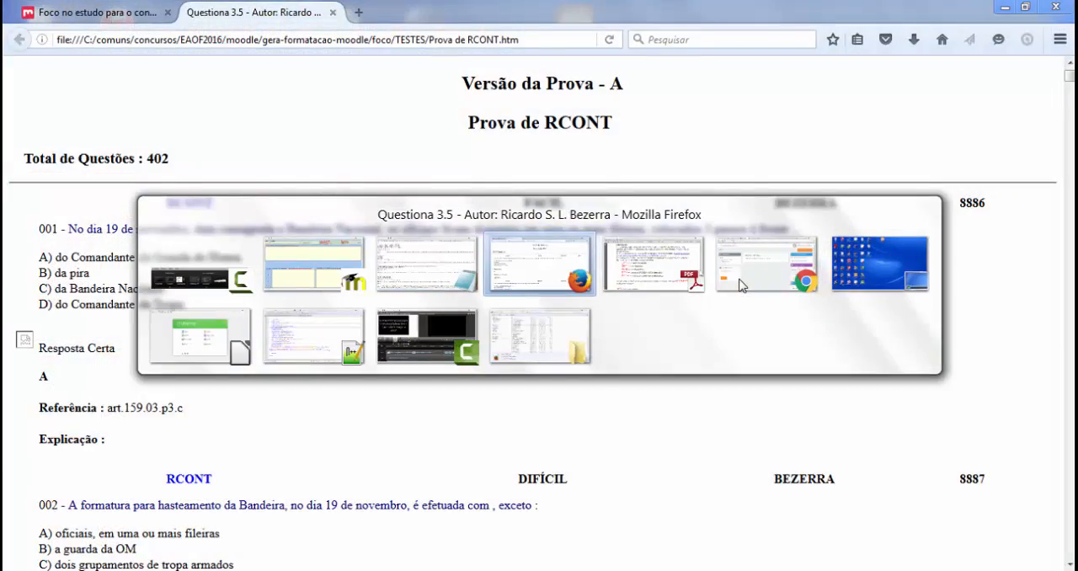
{"action": "key", "text": "alt+Tab"}
{"action": "key", "text": "alt+Tab"}
{"action": "key", "text": "alt+Tab"}
{"action": "key", "text": "alt+Tab"}
{"action": "key", "text": "alt+Tab"}
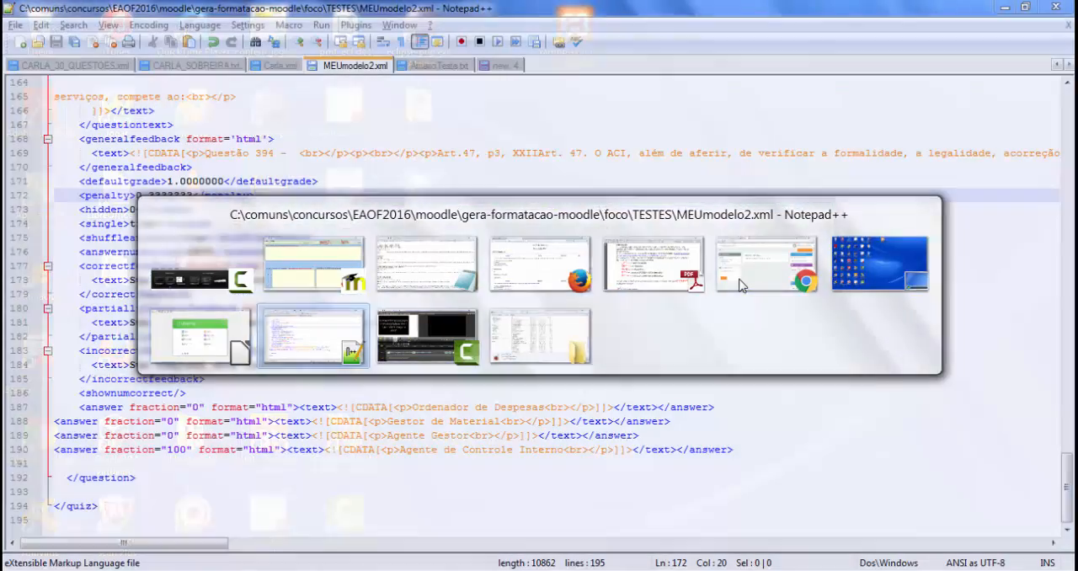
{"action": "left_click", "coordinate": [263, 170]}
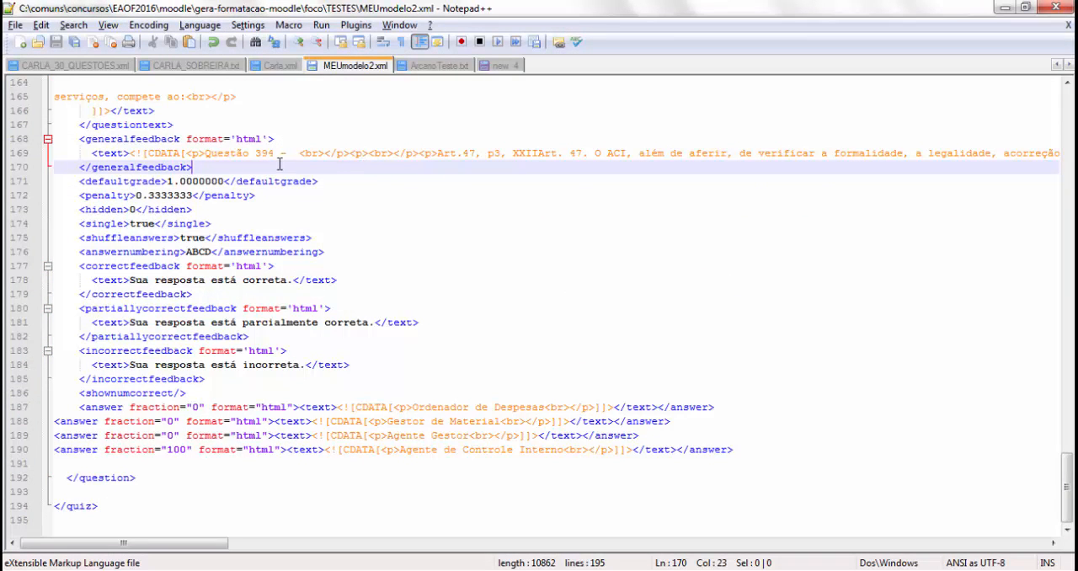
{"action": "left_click", "coordinate": [187, 141]}
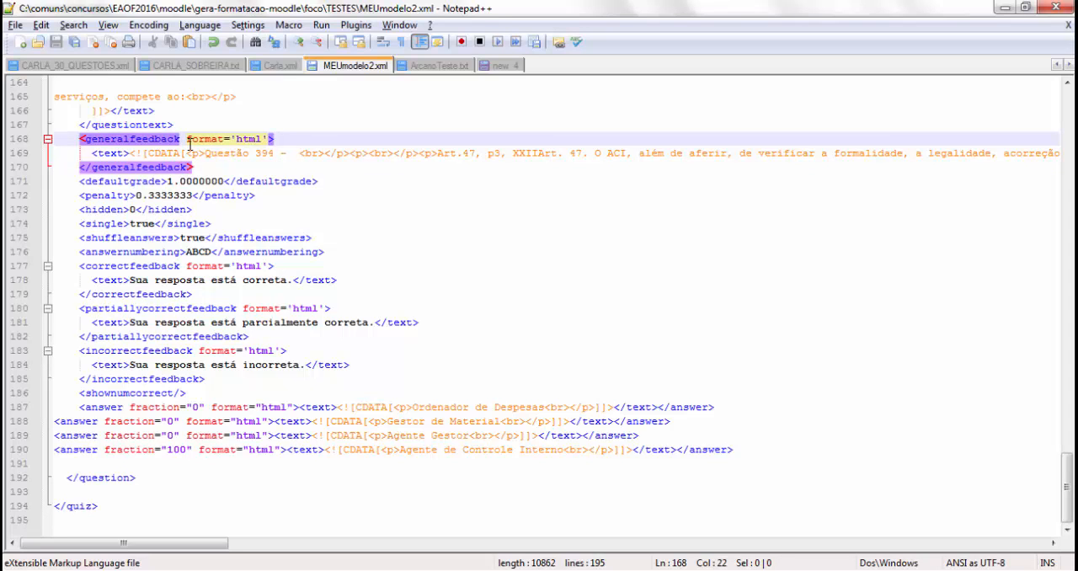
{"action": "key", "text": "ctrl+a"}
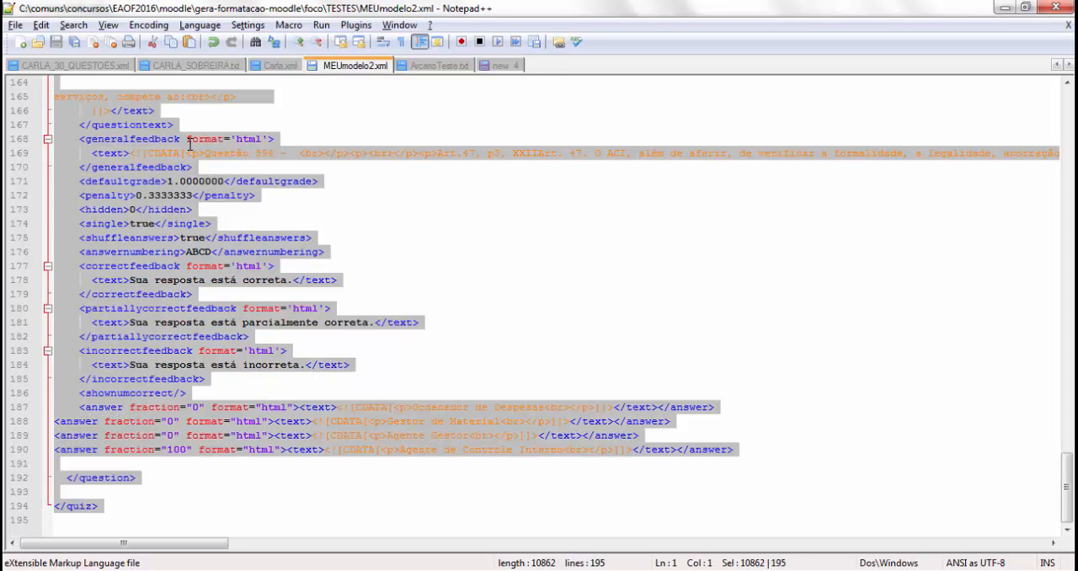
{"action": "key", "text": "ctrl+v"}
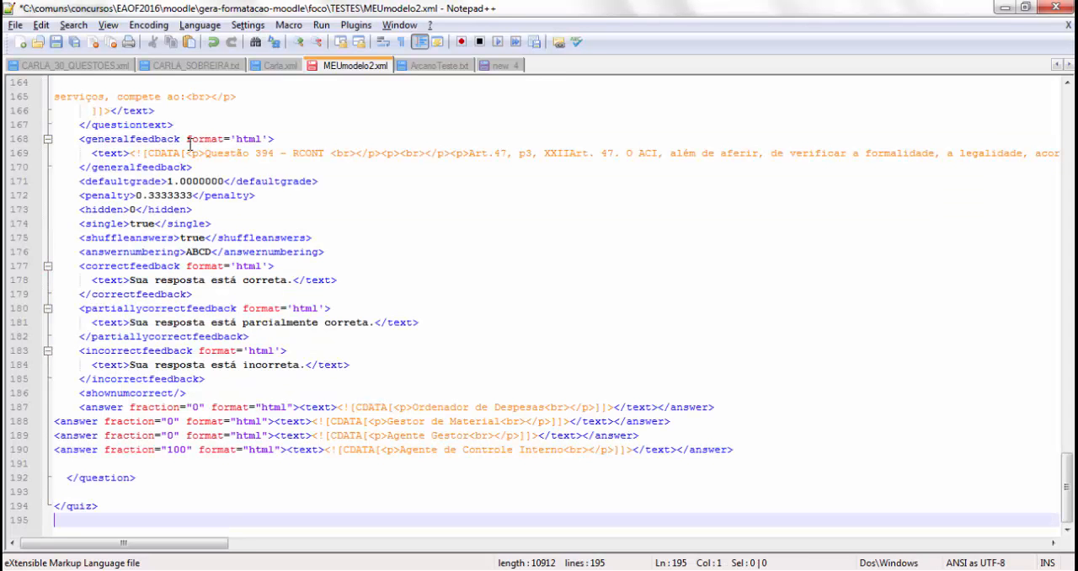
Step: Save the pasted XML as a new file named MEUmodelo3.xml in the TESTES folder
{"action": "left_click", "coordinate": [15, 25]}
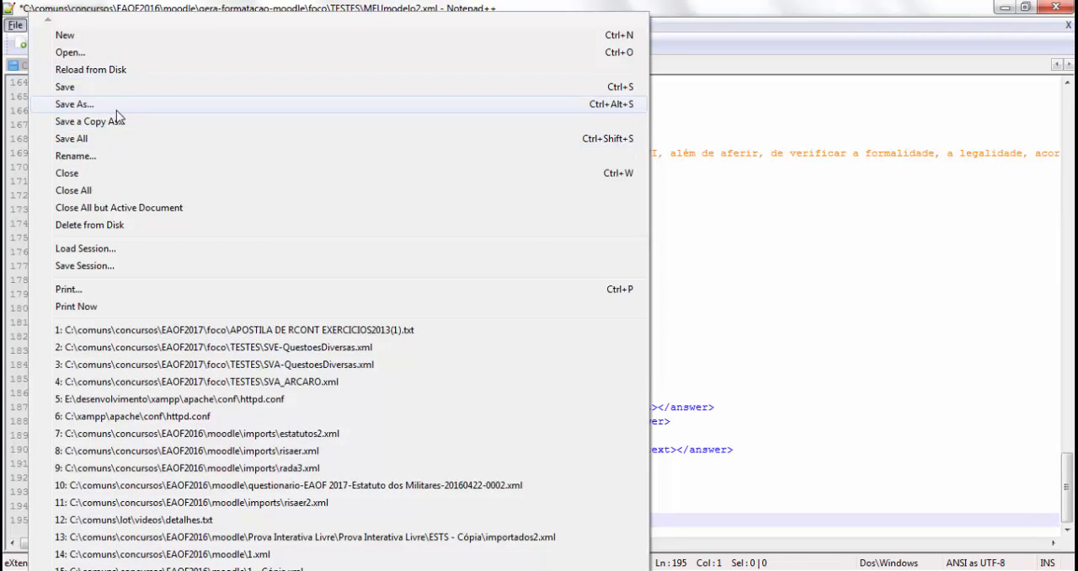
{"action": "left_click", "coordinate": [118, 115]}
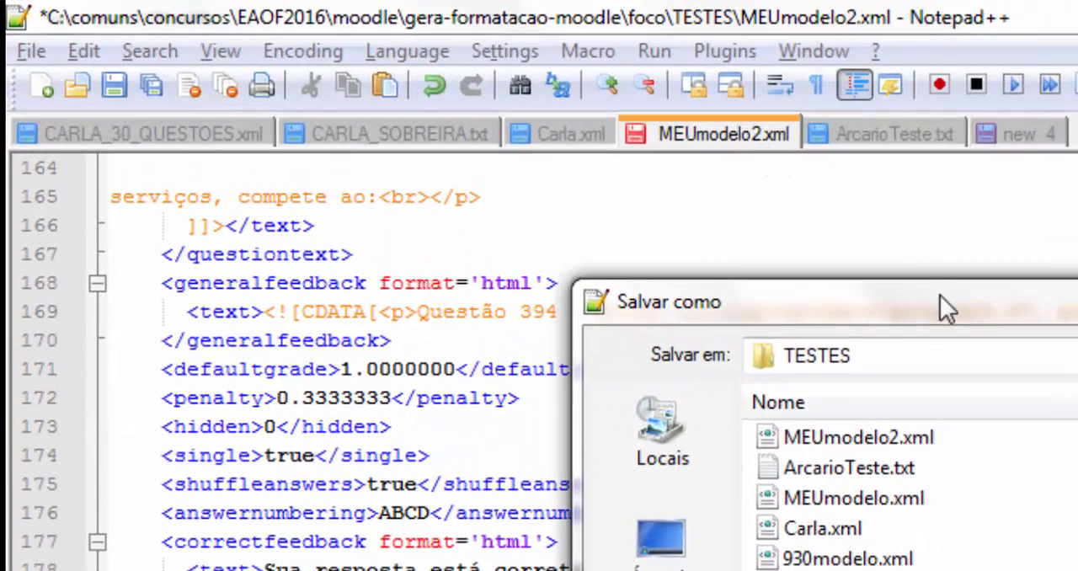
{"action": "left_click_drag", "start_coordinate": [946, 299], "coordinate": [418, 51]}
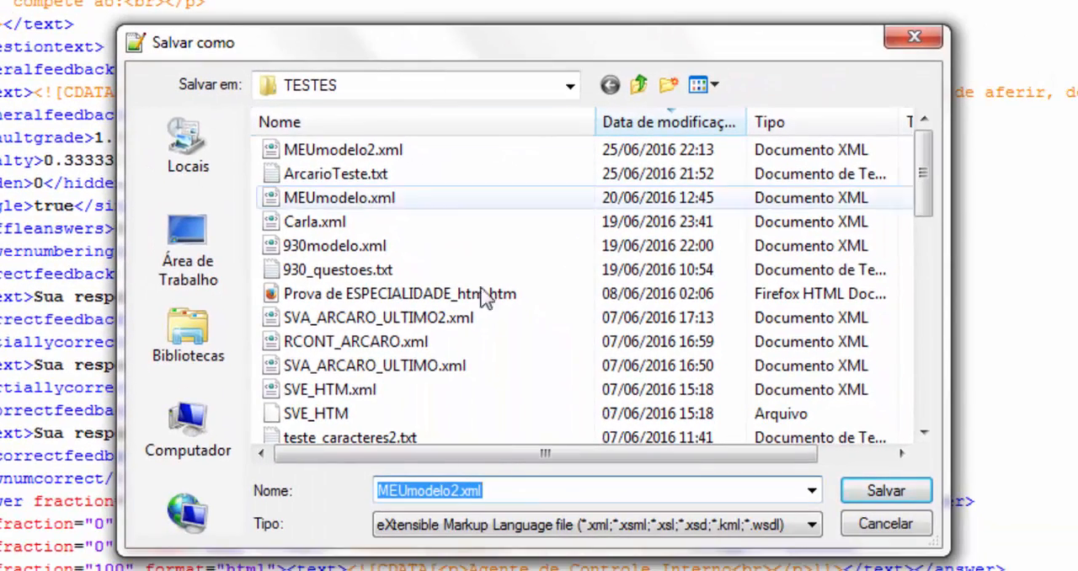
{"action": "left_click", "coordinate": [462, 490]}
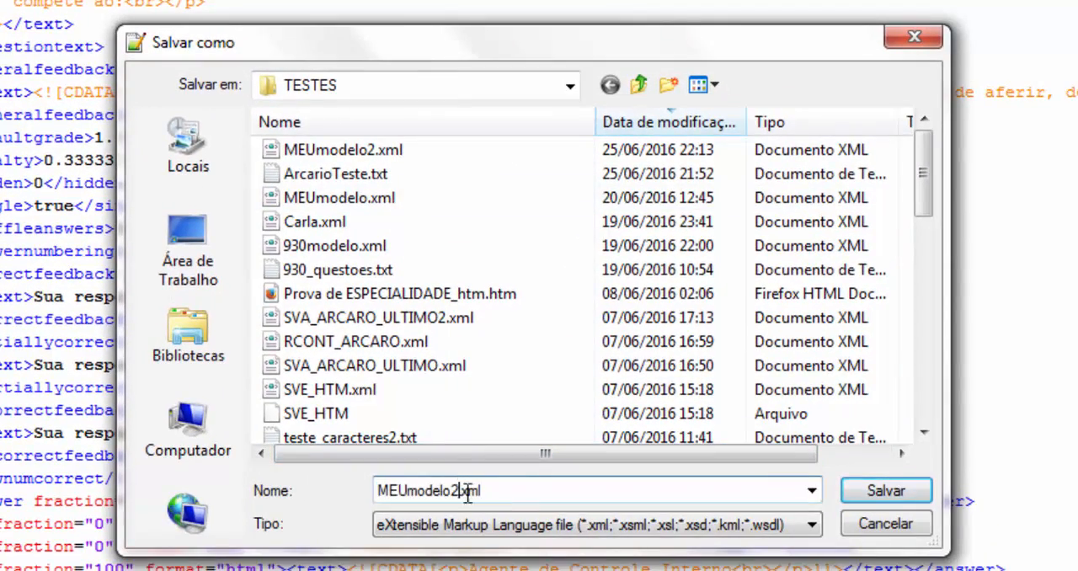
{"action": "key", "text": "BackSpace"}
{"action": "type", "text": "3"}
{"action": "left_click", "coordinate": [884, 493]}
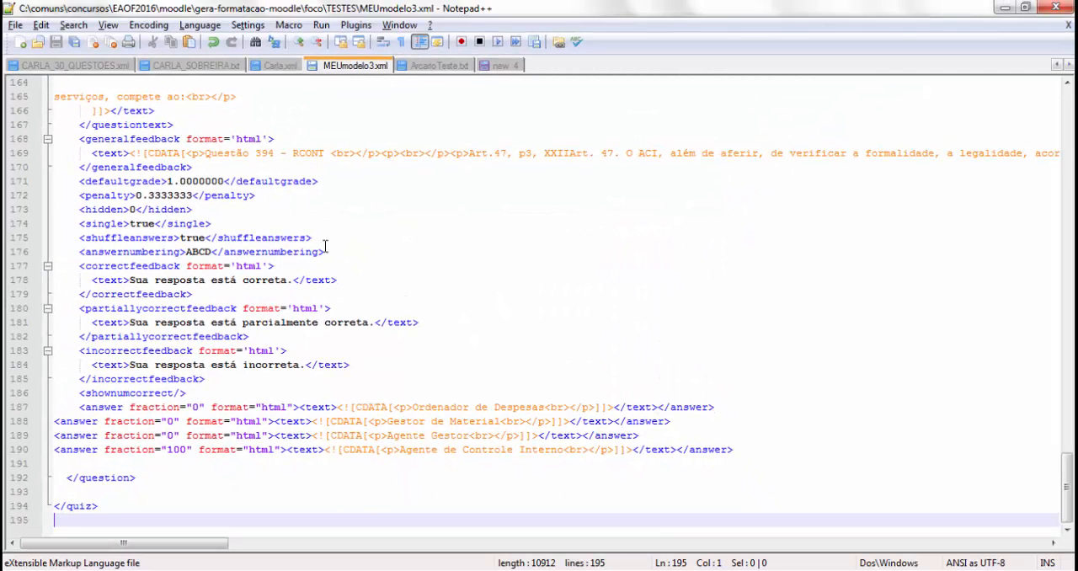
{"action": "left_click", "coordinate": [407, 280]}
Step: Switch to the Moodle site in Chrome and open the REGULAMENTOS course from the course list
{"action": "key", "text": "alt+Tab"}
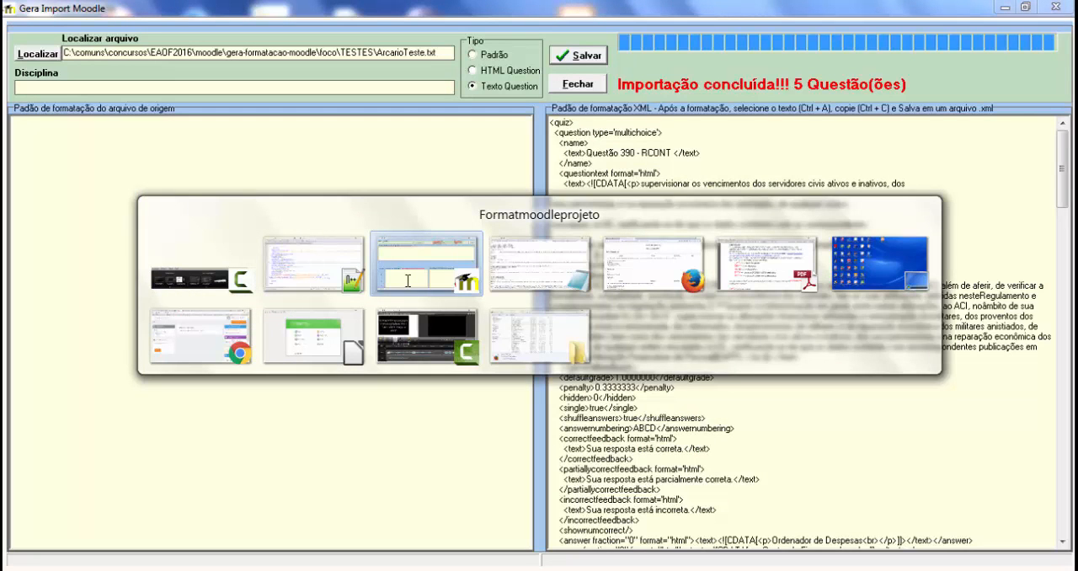
{"action": "key", "text": "Tab"}
{"action": "key", "text": "Tab"}
{"action": "key", "text": "Tab"}
{"action": "key", "text": "Tab"}
{"action": "key", "text": "Tab"}
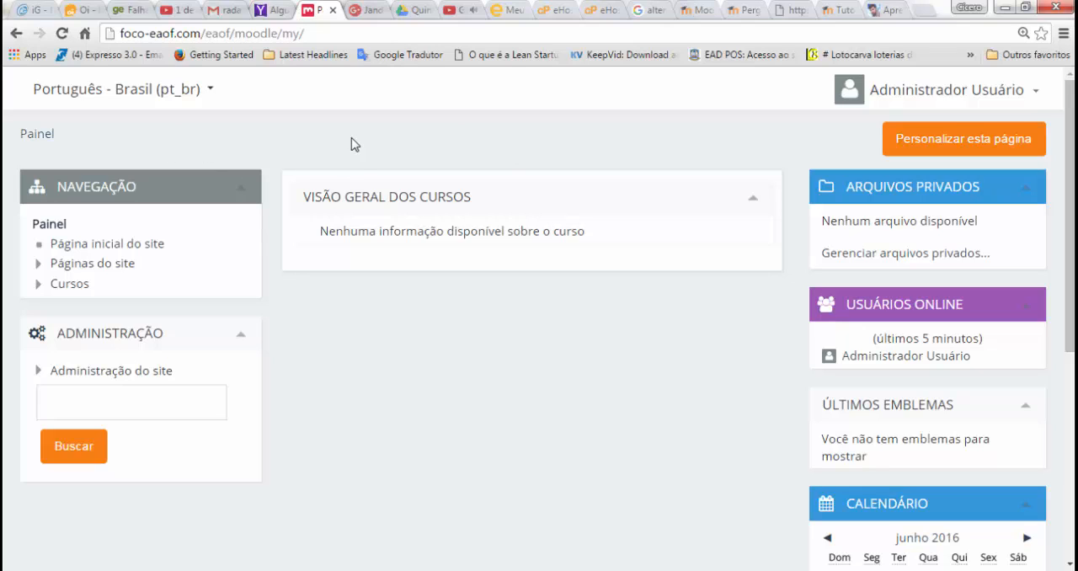
{"action": "left_click", "coordinate": [48, 225]}
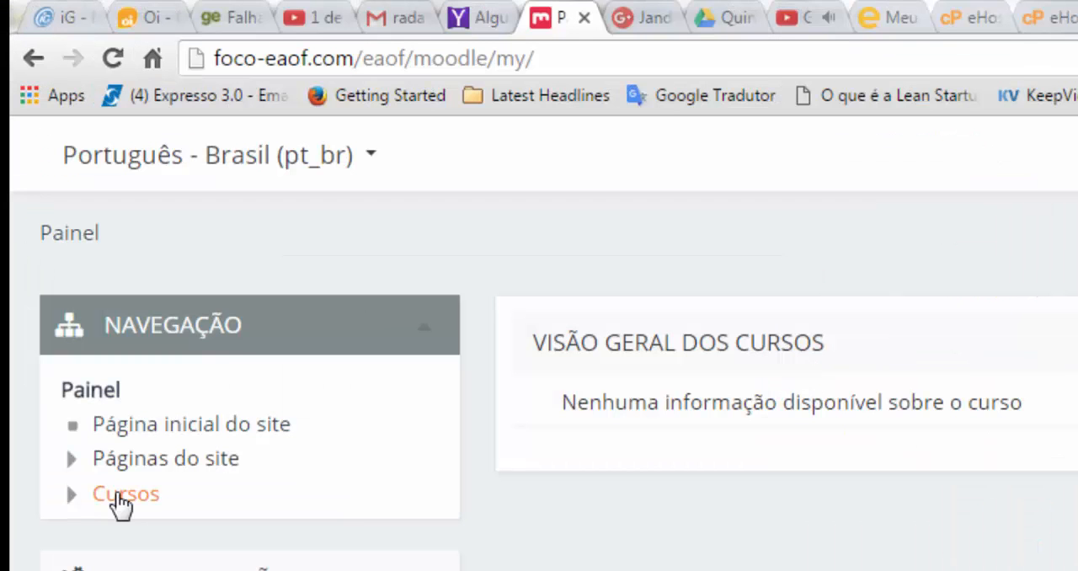
{"action": "left_click", "coordinate": [120, 496]}
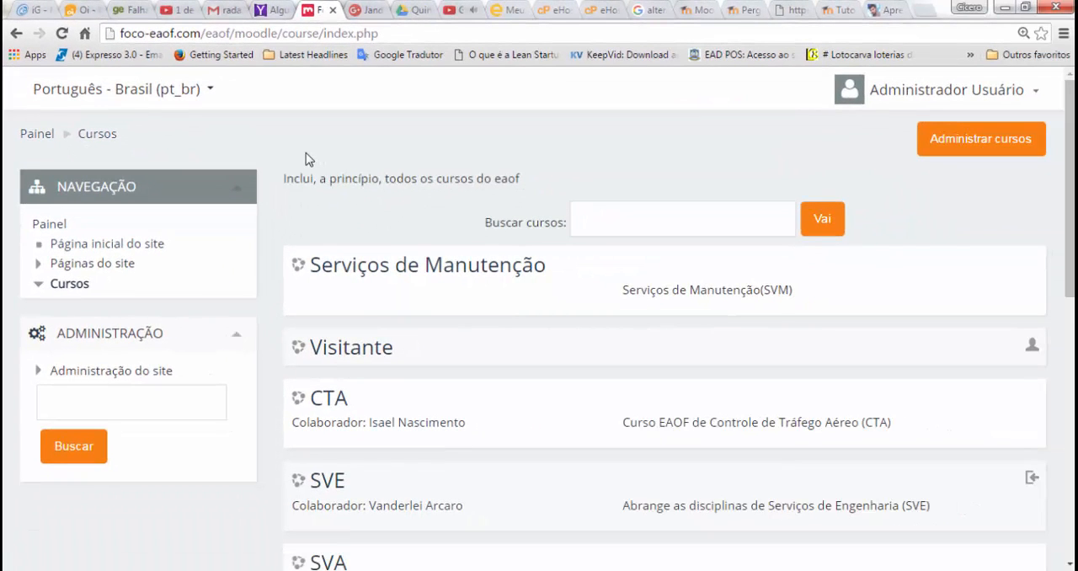
{"action": "scroll", "coordinate": [306, 159], "scroll_direction": "down", "scroll_amount": 5}
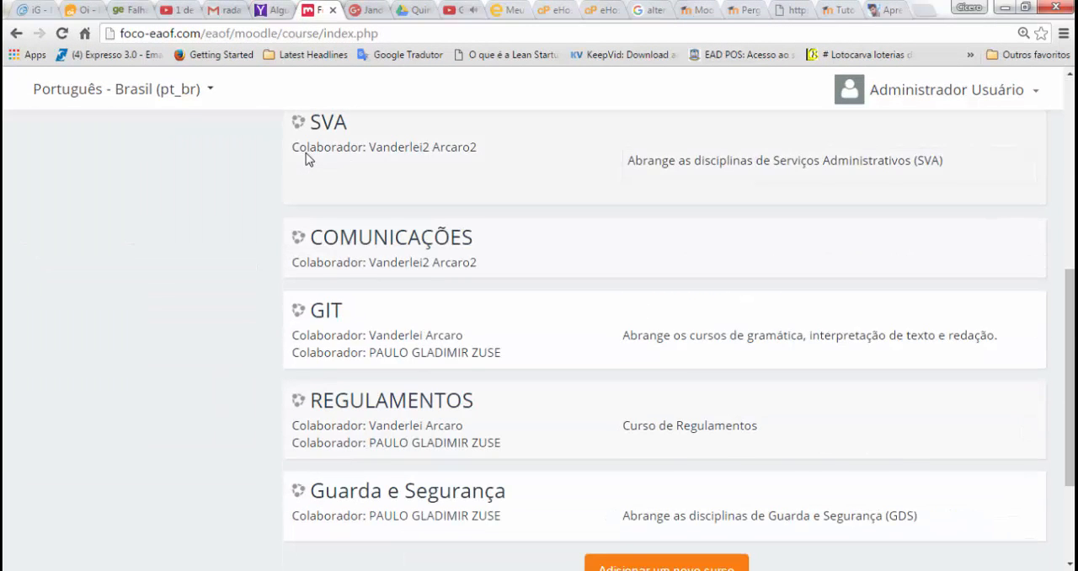
{"action": "scroll", "coordinate": [306, 159], "scroll_direction": "down", "scroll_amount": 2}
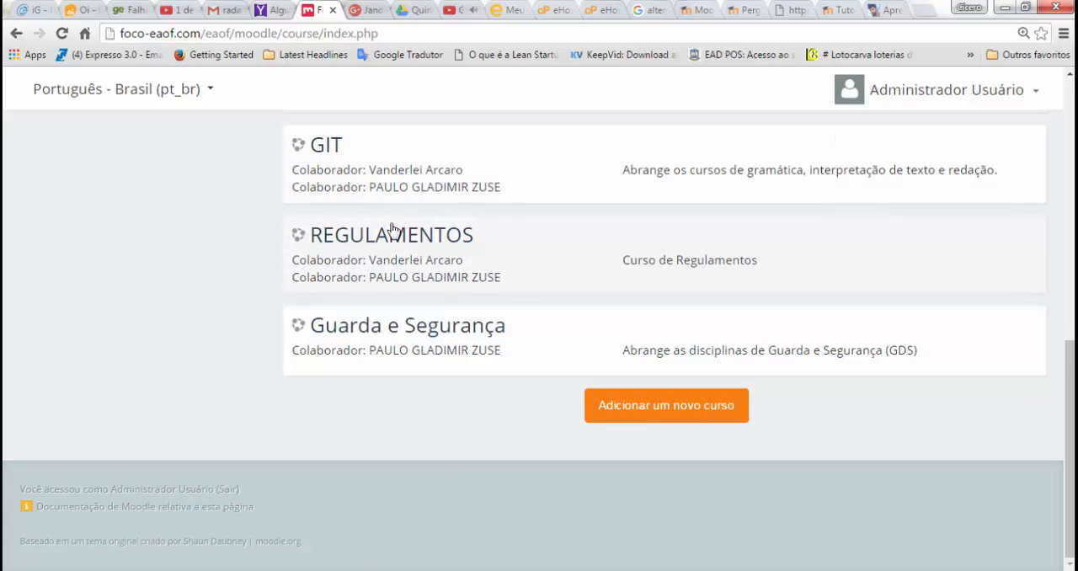
{"action": "left_click", "coordinate": [360, 239]}
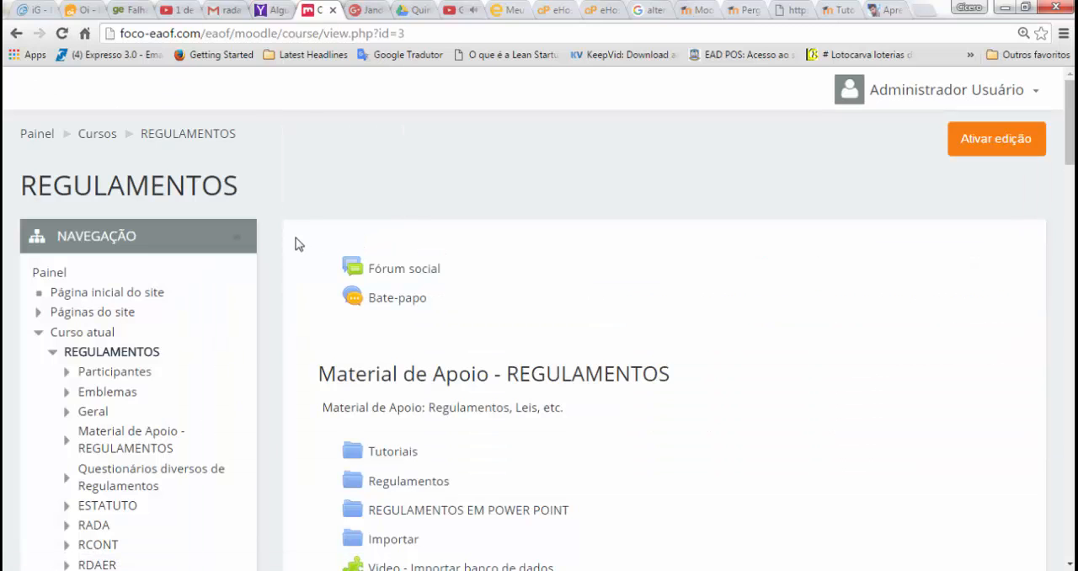
Step: Open the course's question bank import page and choose Formato Moodle XML as the file format
{"action": "scroll", "coordinate": [301, 245], "scroll_direction": "down", "scroll_amount": 10}
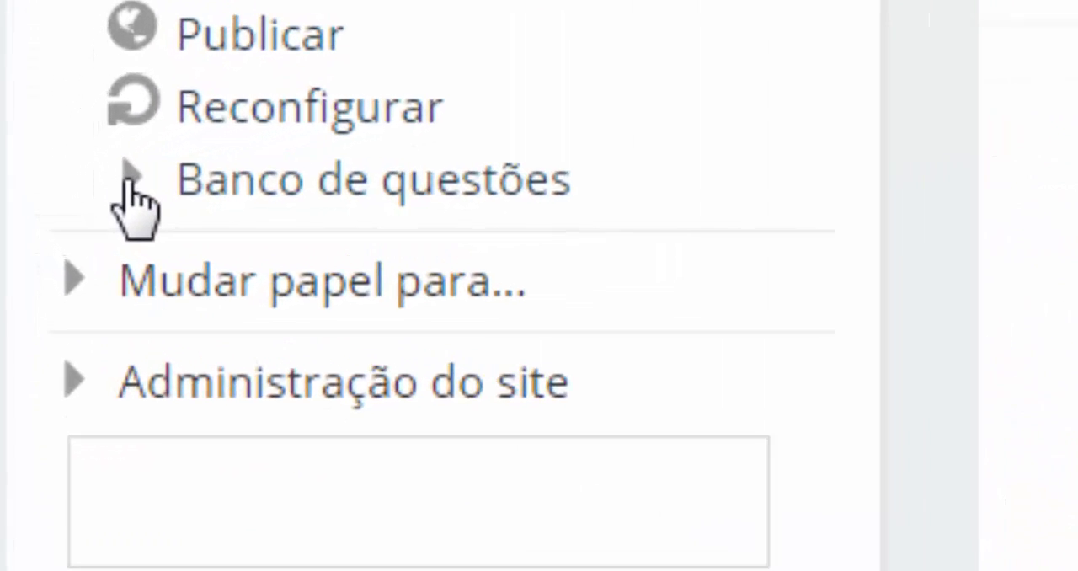
{"action": "left_click", "coordinate": [128, 179]}
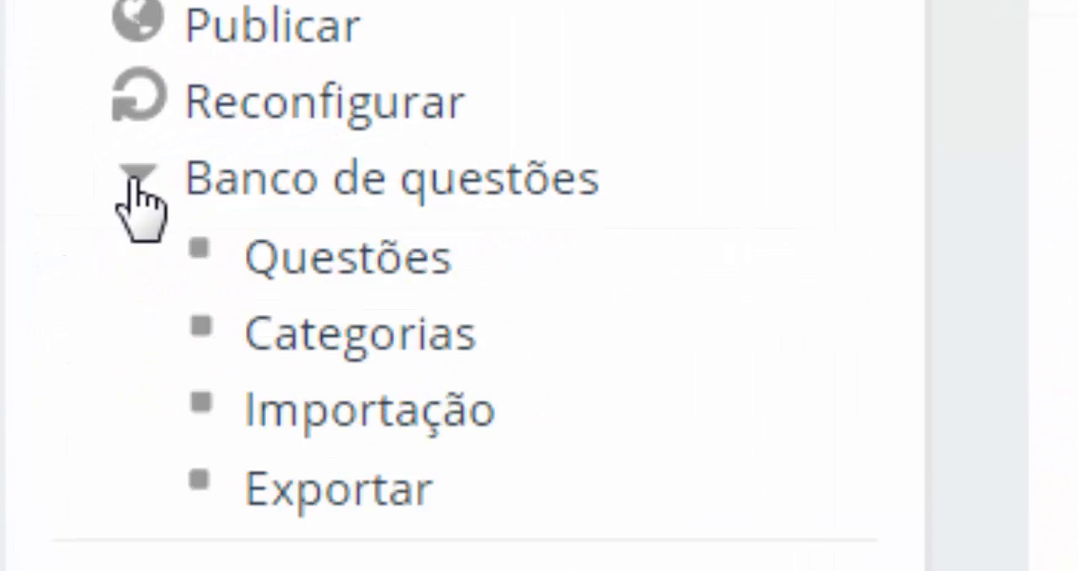
{"action": "left_click", "coordinate": [336, 404]}
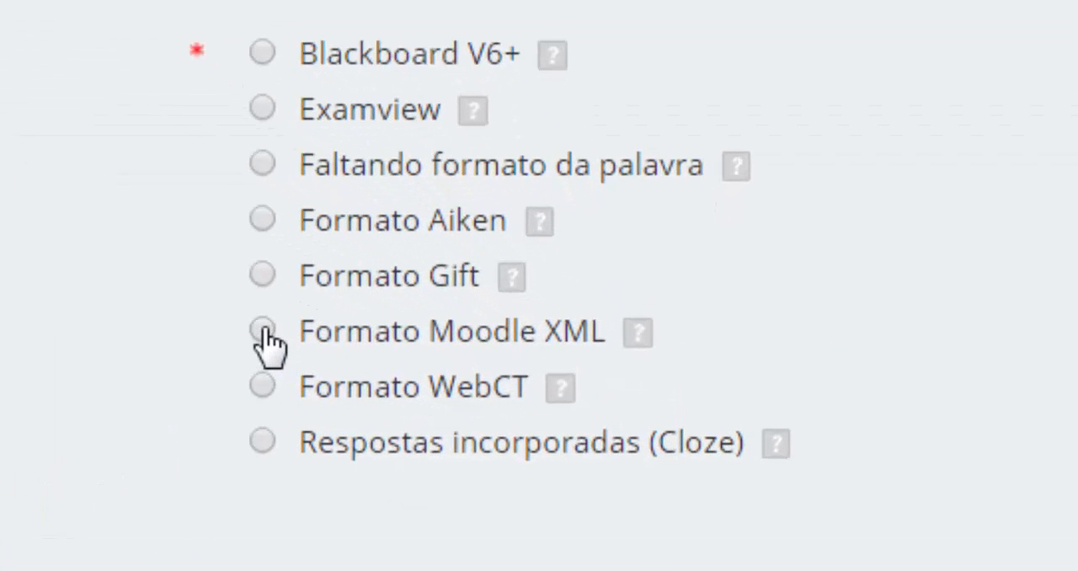
{"action": "left_click", "coordinate": [517, 411]}
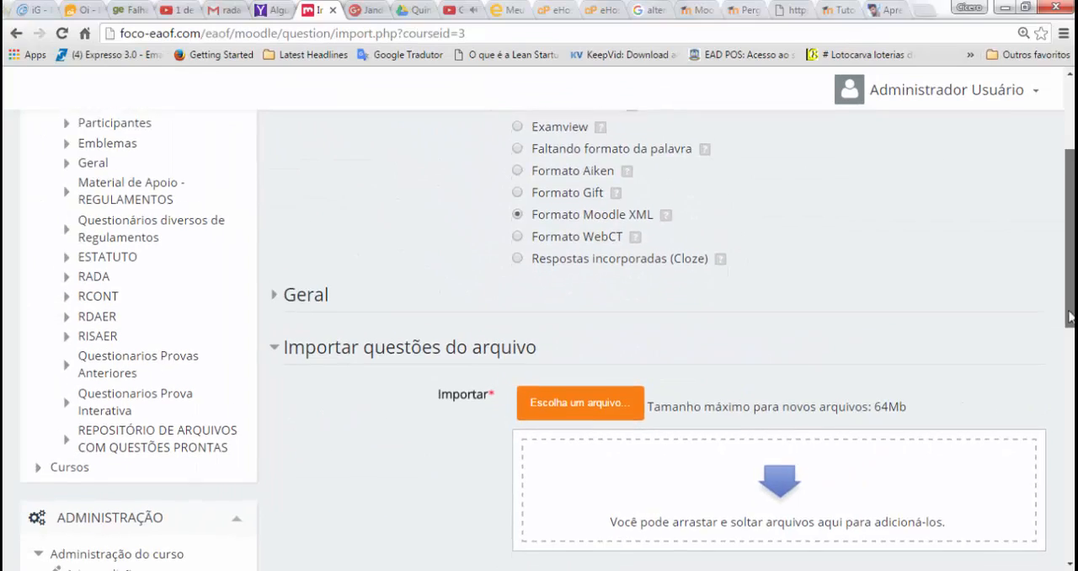
Step: Set the import category to TESTE under EAOF-GERAL in the general import settings
{"action": "scroll", "coordinate": [1066, 340], "scroll_direction": "down", "scroll_amount": 1}
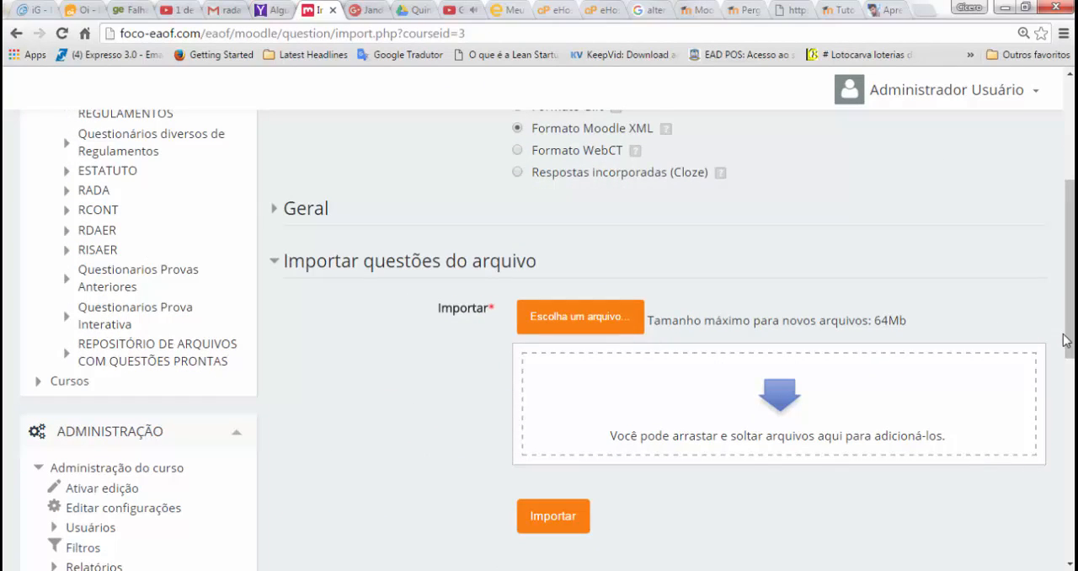
{"action": "left_click", "coordinate": [305, 216]}
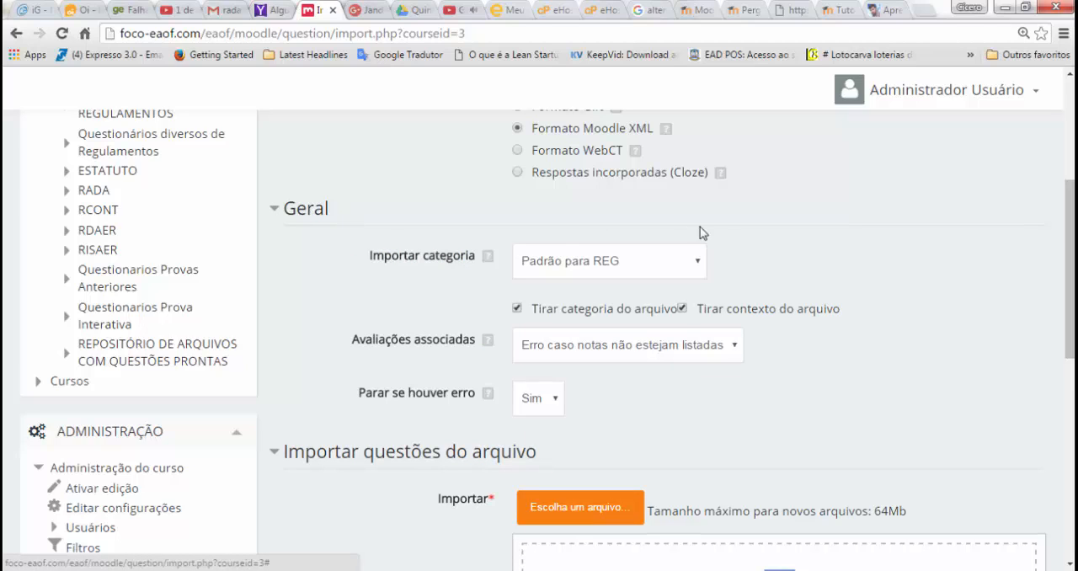
{"action": "left_click", "coordinate": [704, 266]}
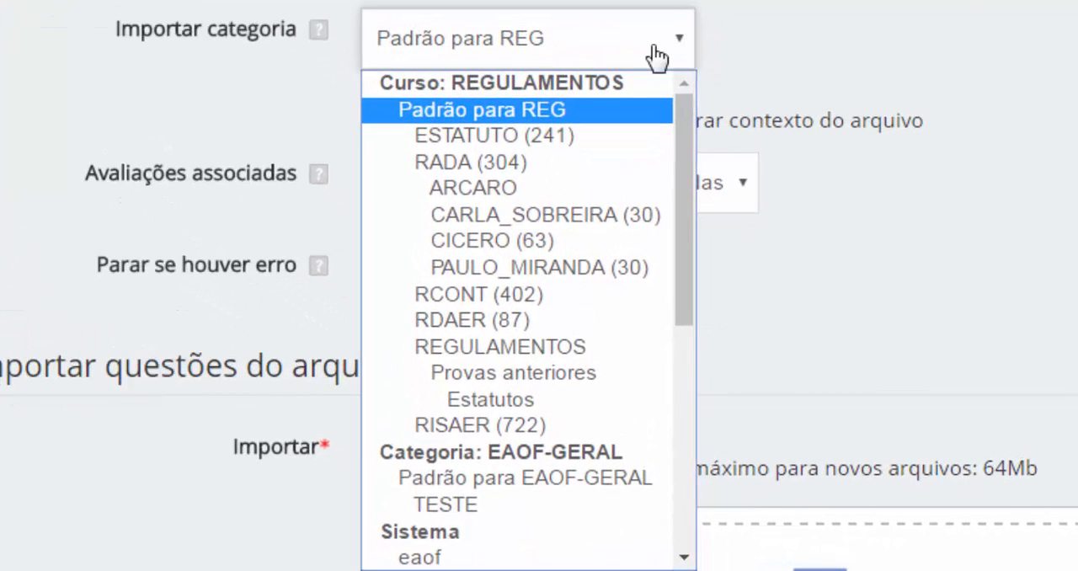
{"action": "left_click_drag", "start_coordinate": [690, 175], "coordinate": [690, 363]}
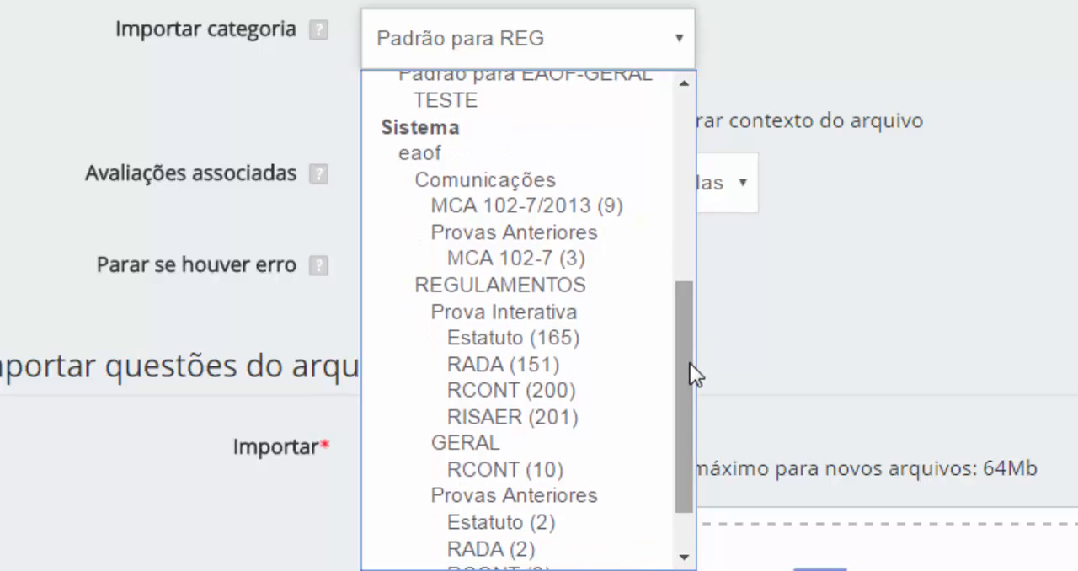
{"action": "left_click", "coordinate": [434, 110]}
{"action": "left_click", "coordinate": [690, 55]}
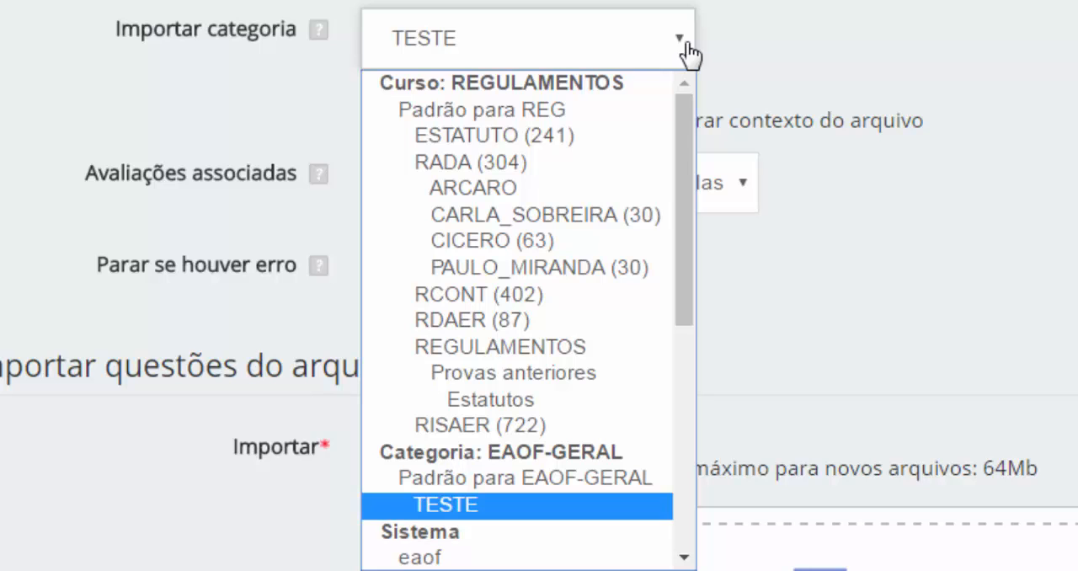
{"action": "left_click", "coordinate": [516, 504]}
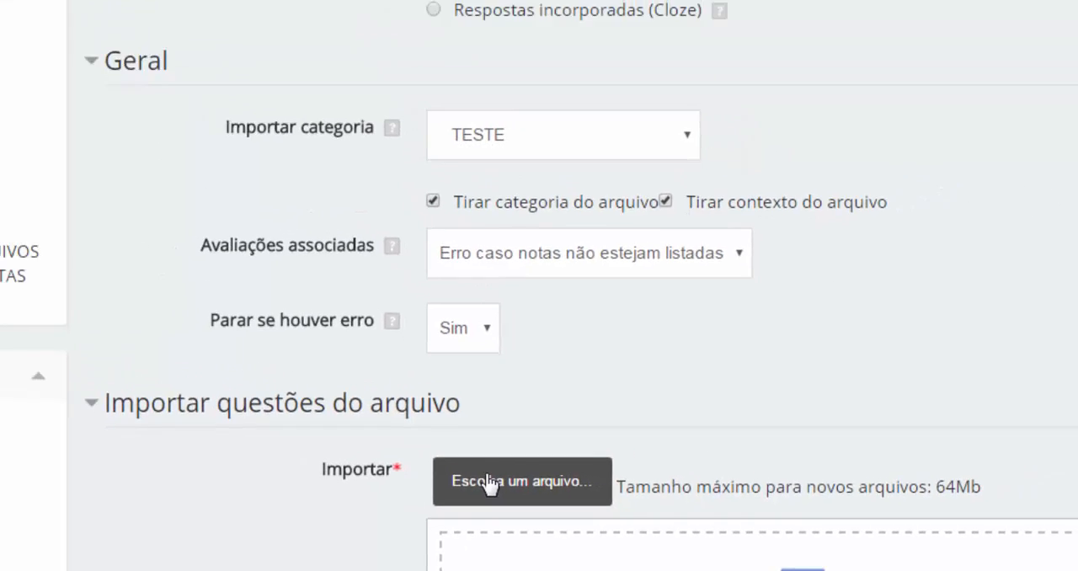
Step: Upload MEUmodelo3.xml as the import file and import its questions into the question bank
{"action": "left_click", "coordinate": [489, 484]}
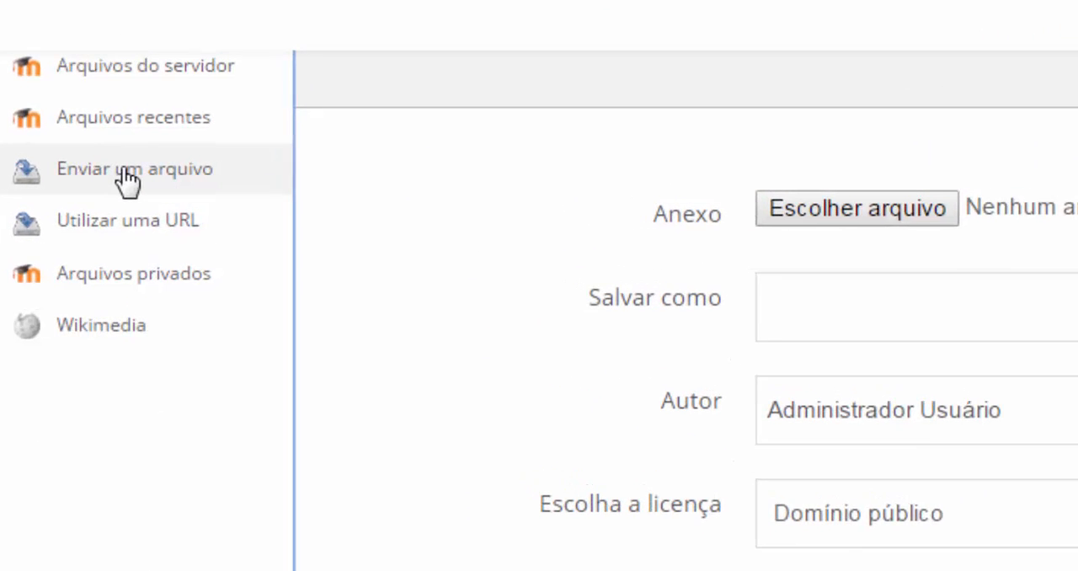
{"action": "left_click", "coordinate": [835, 196]}
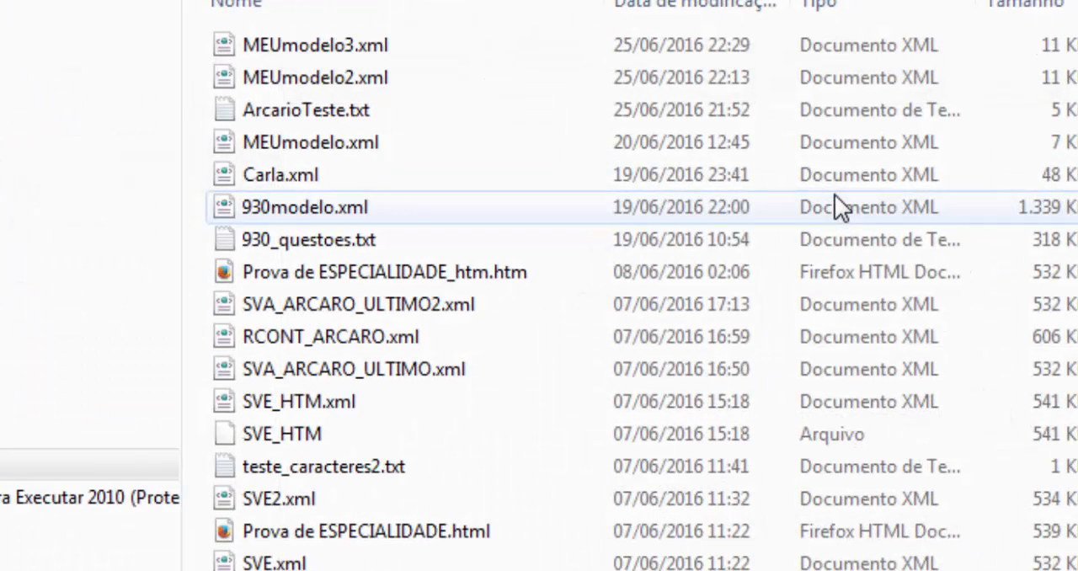
{"action": "double_click", "coordinate": [221, 47]}
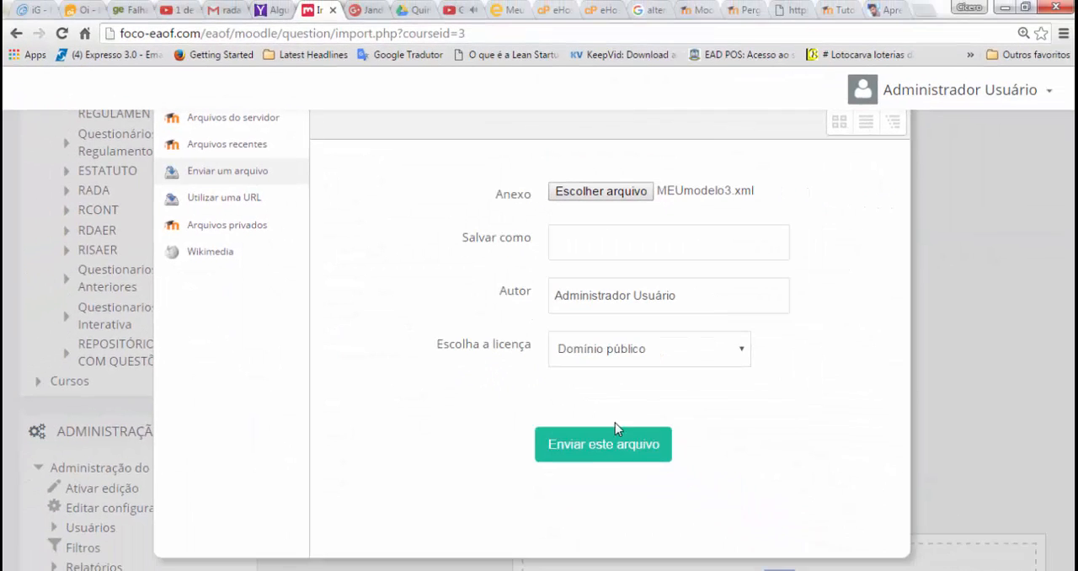
{"action": "left_click", "coordinate": [597, 452]}
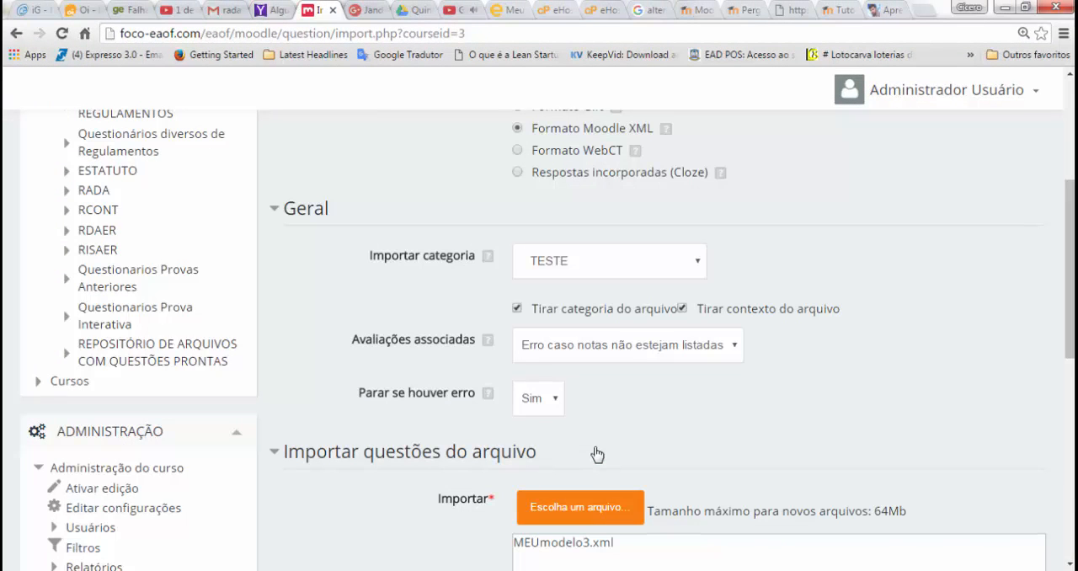
{"action": "scroll", "coordinate": [590, 304], "scroll_direction": "down", "scroll_amount": 6}
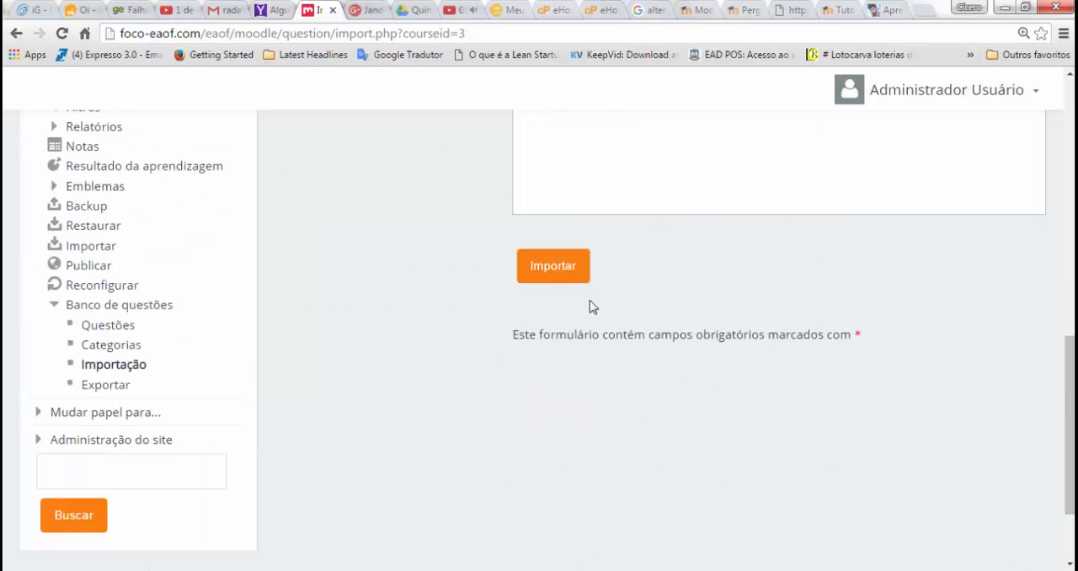
{"action": "left_click", "coordinate": [565, 280]}
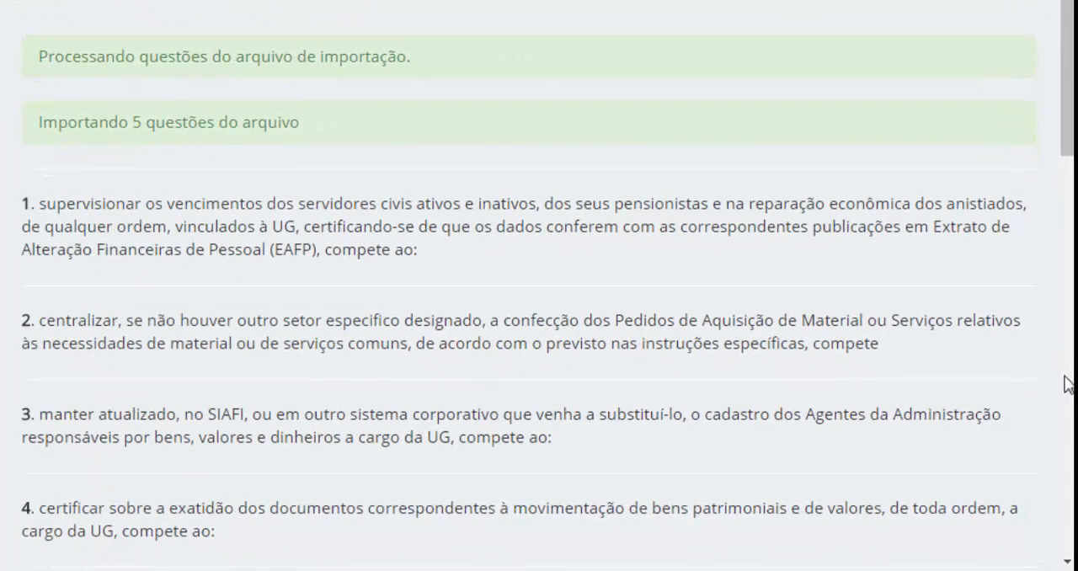
Step: Continue past the import results to the list of imported questions in the question bank's TESTE category
{"action": "left_click", "coordinate": [1068, 401]}
{"action": "left_click", "coordinate": [1068, 400]}
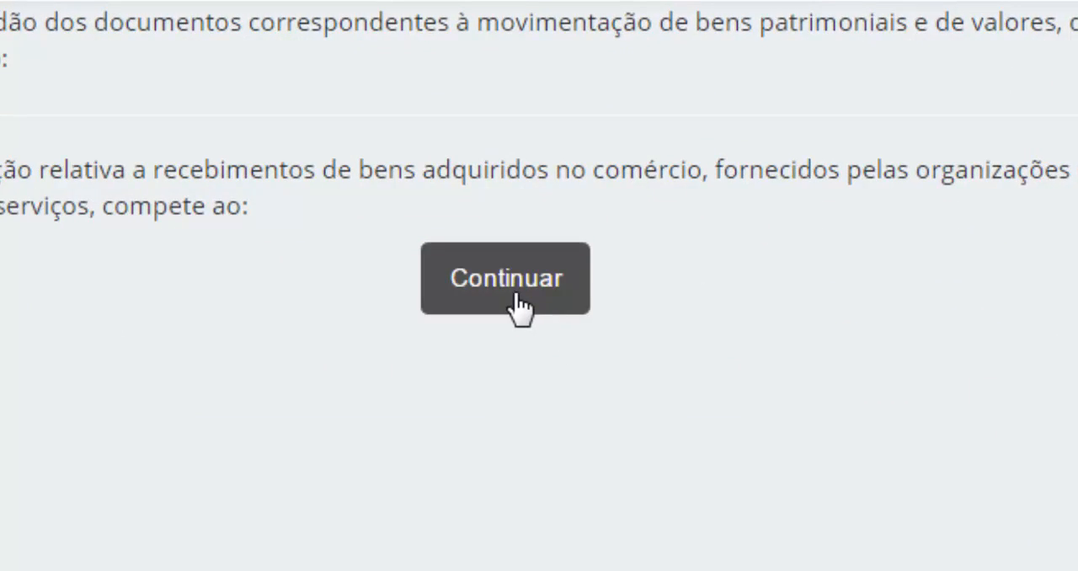
{"action": "left_click", "coordinate": [520, 309]}
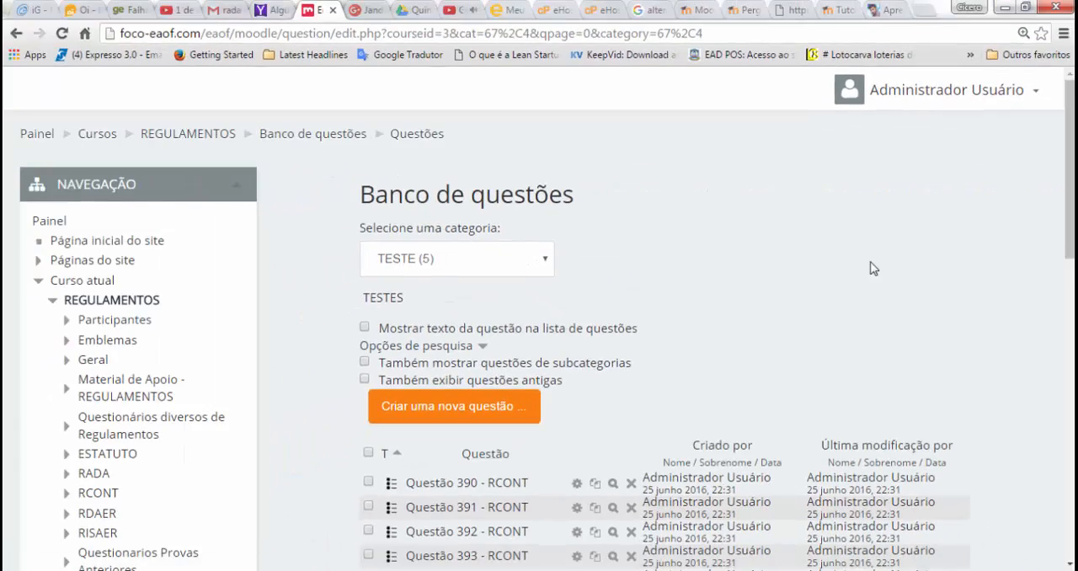
{"action": "left_click_drag", "start_coordinate": [1071, 226], "coordinate": [1071, 264]}
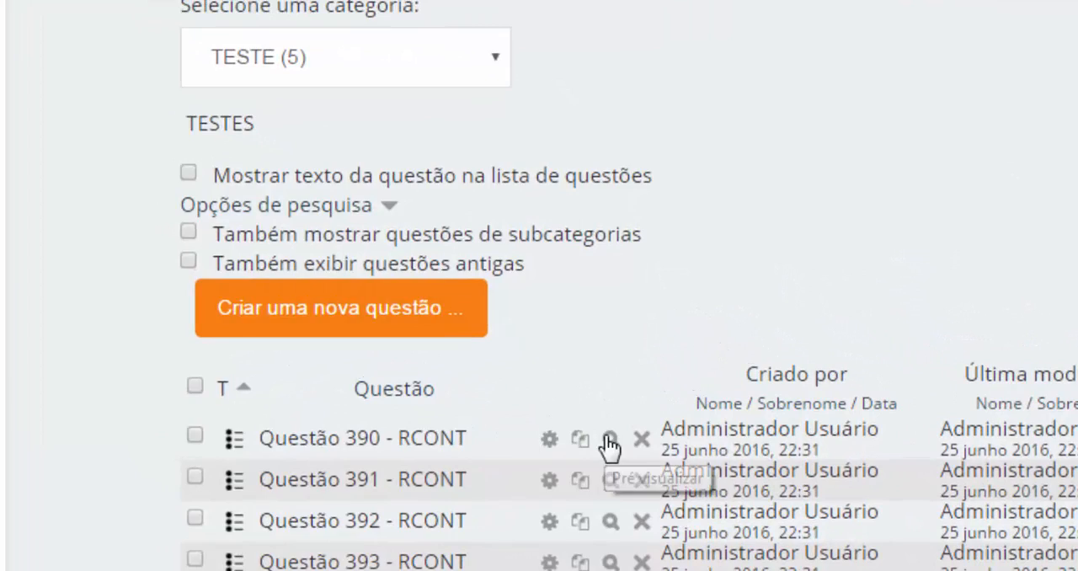
Step: Preview Questão 390 - RCONT, submit it with the answer Agente de Controle Interno, and close the preview
{"action": "left_click", "coordinate": [609, 438]}
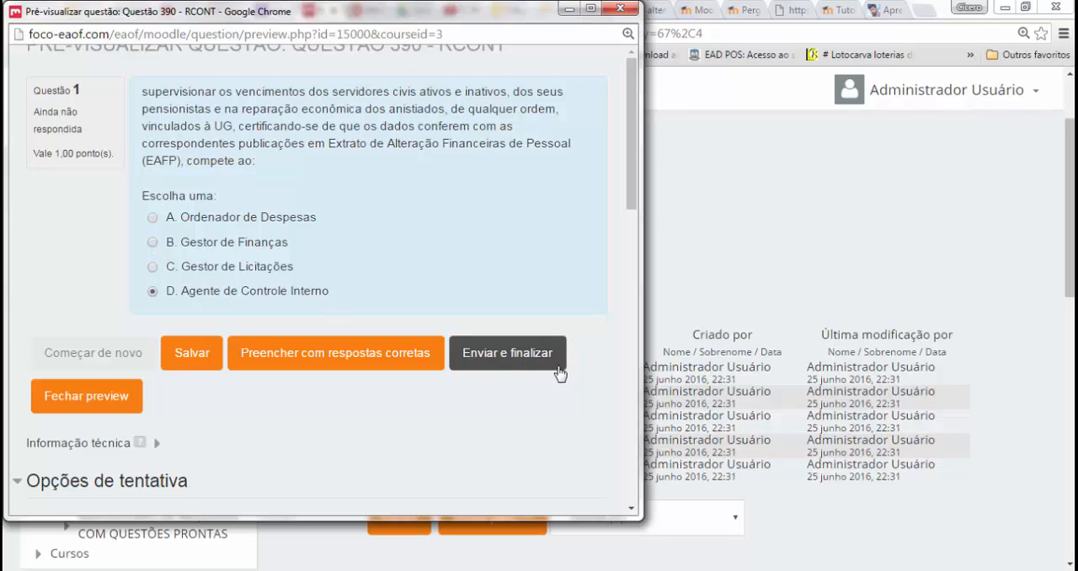
{"action": "left_click", "coordinate": [519, 362]}
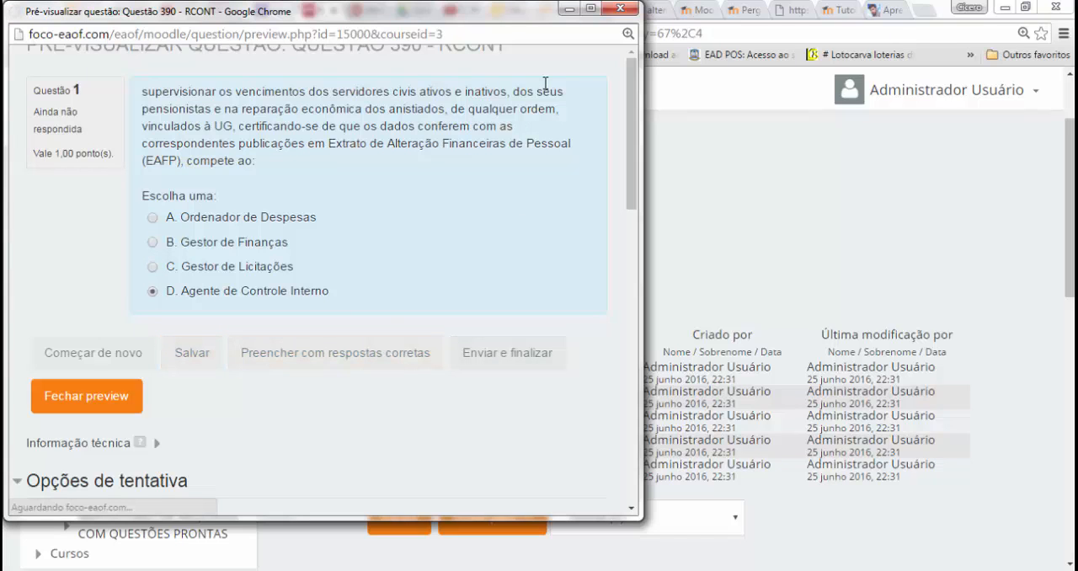
{"action": "left_click", "coordinate": [634, 387]}
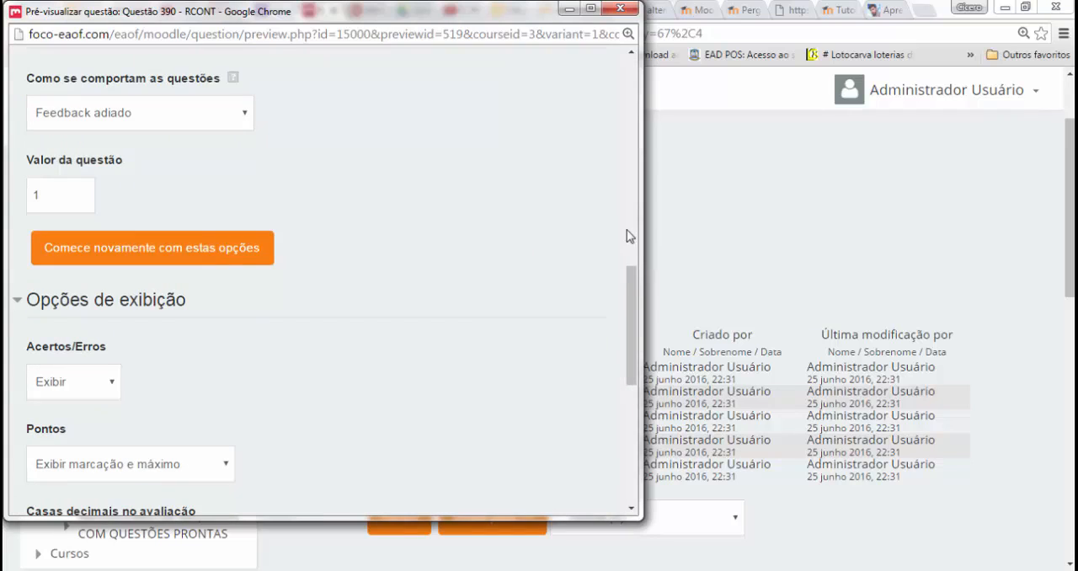
{"action": "left_click", "coordinate": [624, 10]}
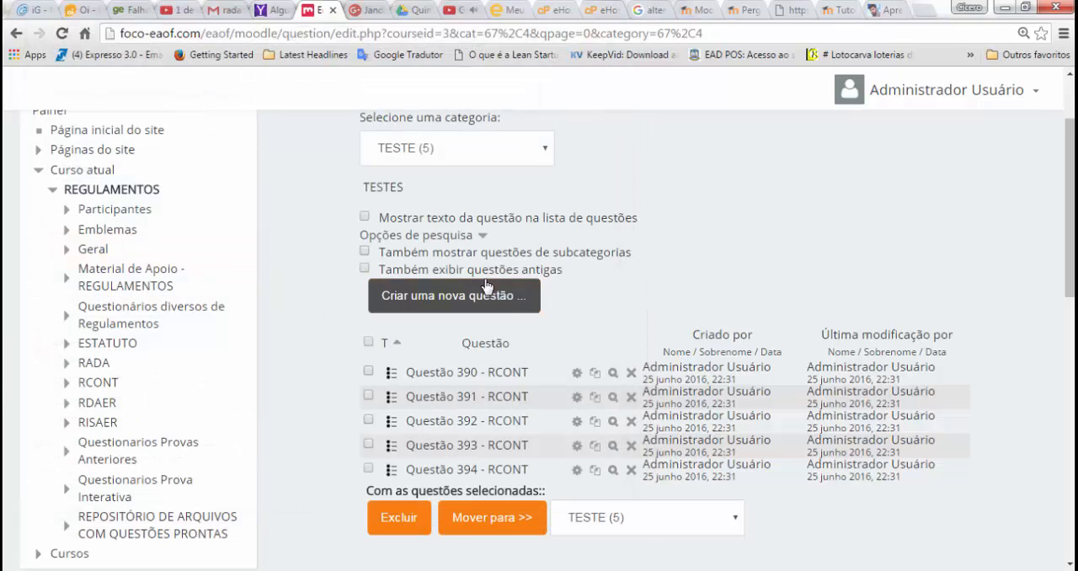
Step: Check the question bank's category list, keeping TESTE under EAOF-GERAL selected
{"action": "left_click", "coordinate": [541, 150]}
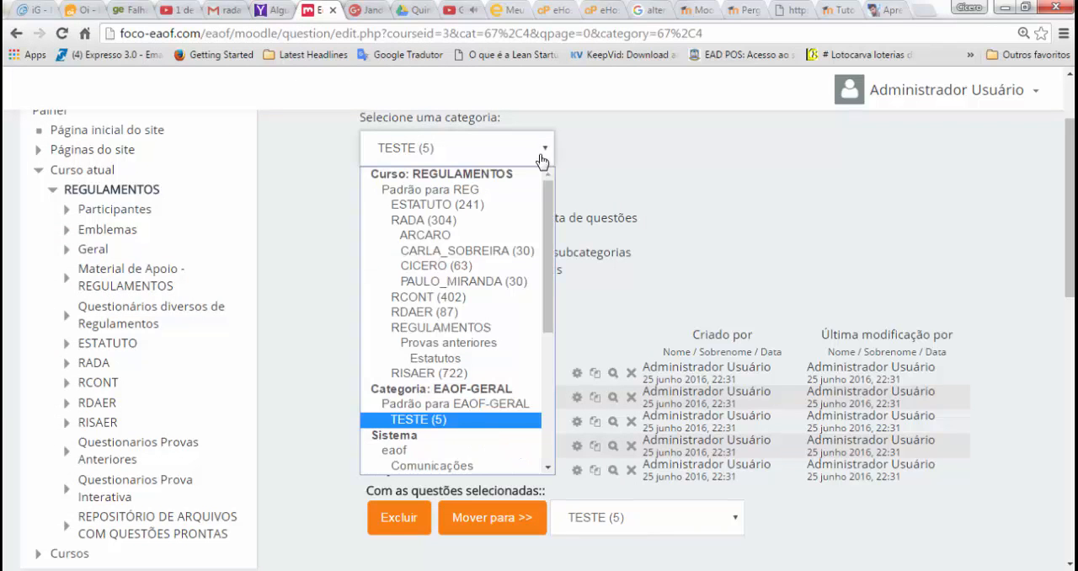
{"action": "left_click", "coordinate": [495, 420]}
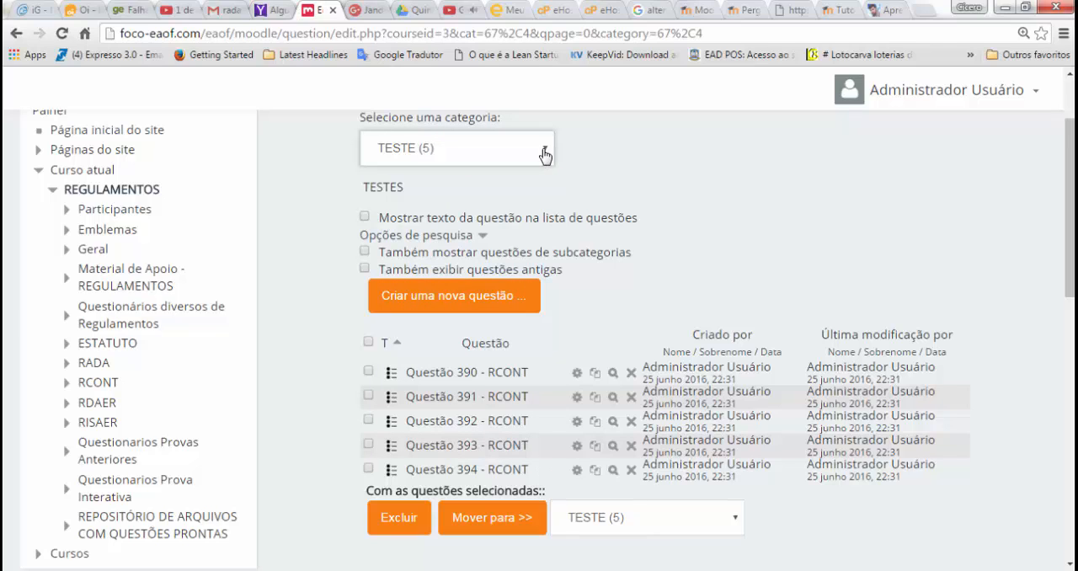
{"action": "left_click", "coordinate": [737, 199]}
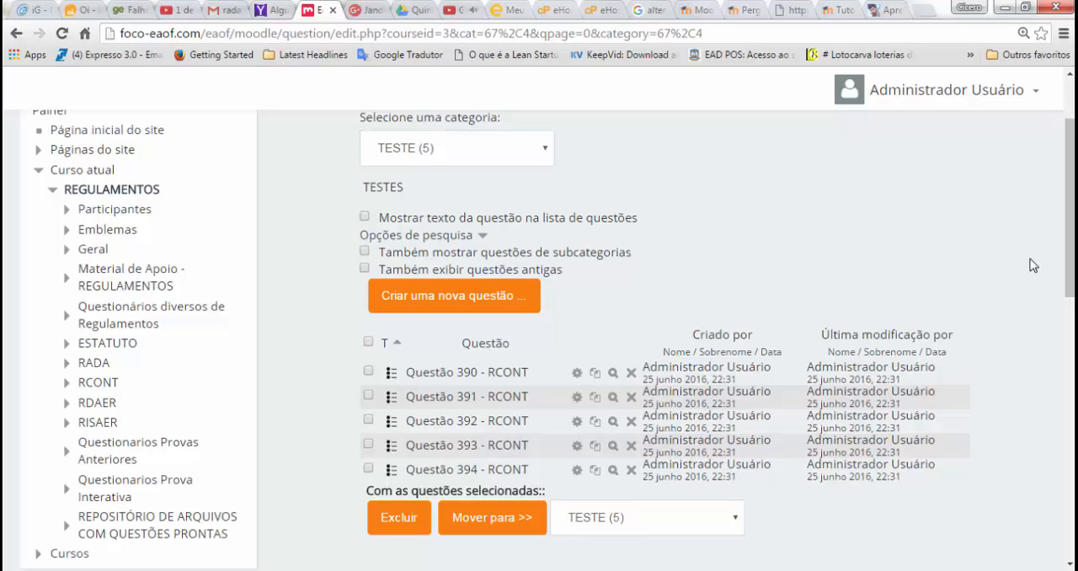
Step: Switch to the Gera Import Moodle program and close its file conversion window to return to the question entry form
{"action": "key", "text": "alt+Tab"}
{"action": "key", "text": "alt+Tab"}
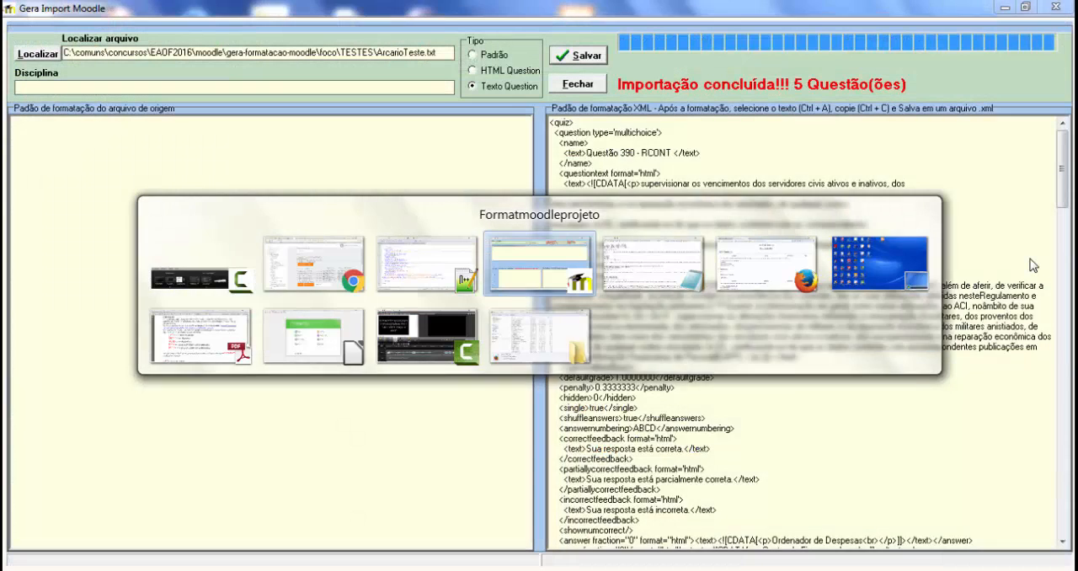
{"action": "left_click", "coordinate": [680, 213]}
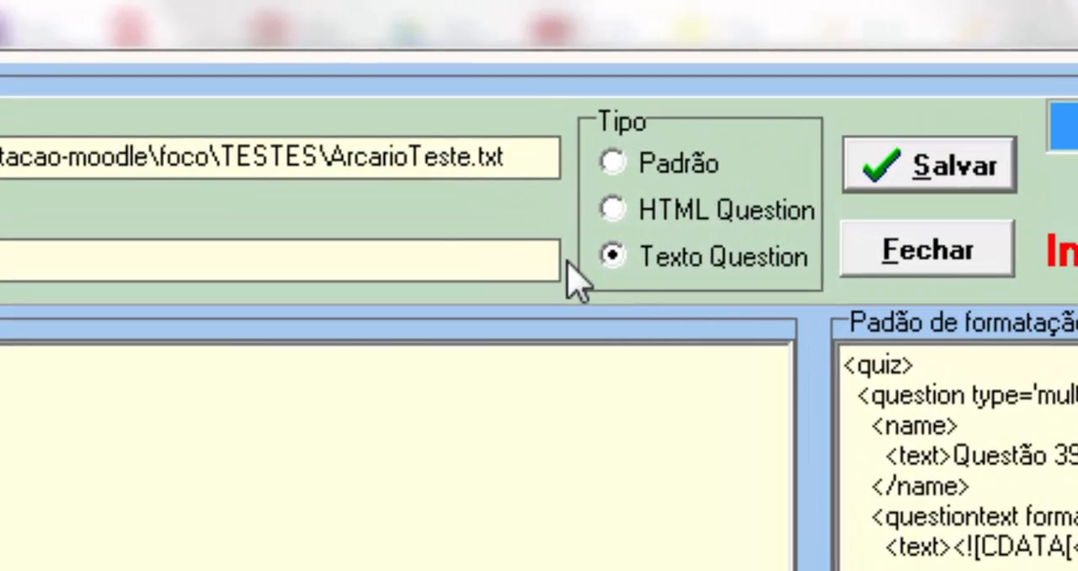
{"action": "left_click", "coordinate": [935, 253]}
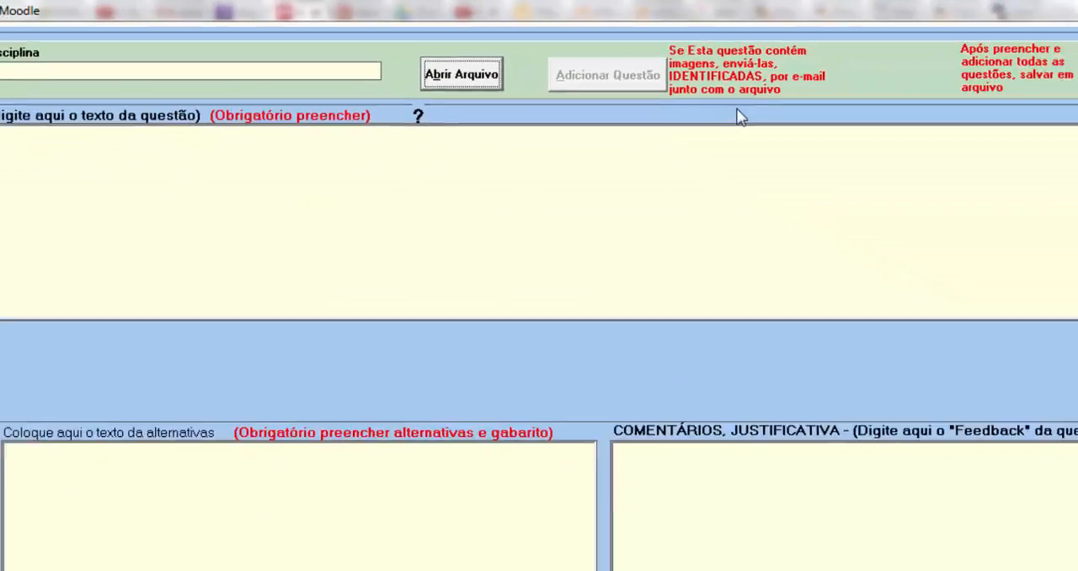